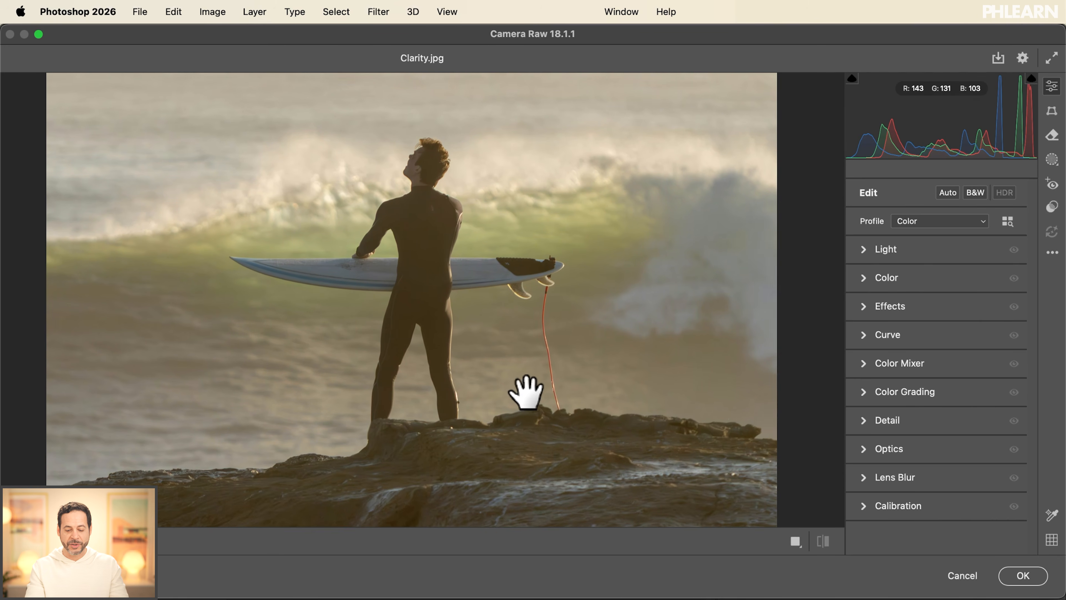
{"action": "key", "text": "super+minus"}
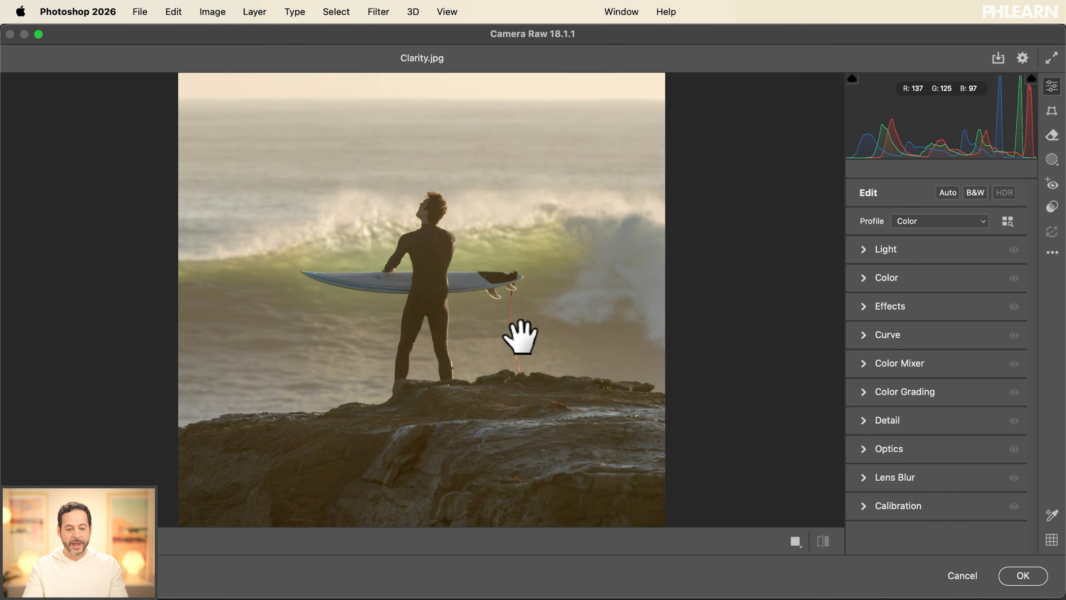
{"action": "left_click_drag", "start_coordinate": [521, 336], "coordinate": [519, 341]}
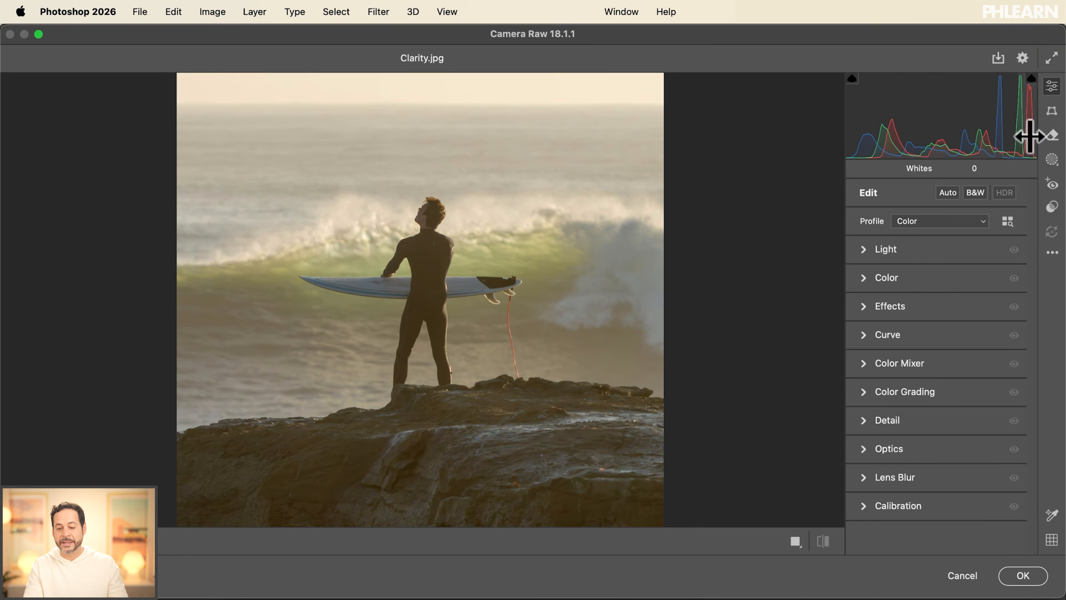
{"action": "left_click", "coordinate": [862, 247]}
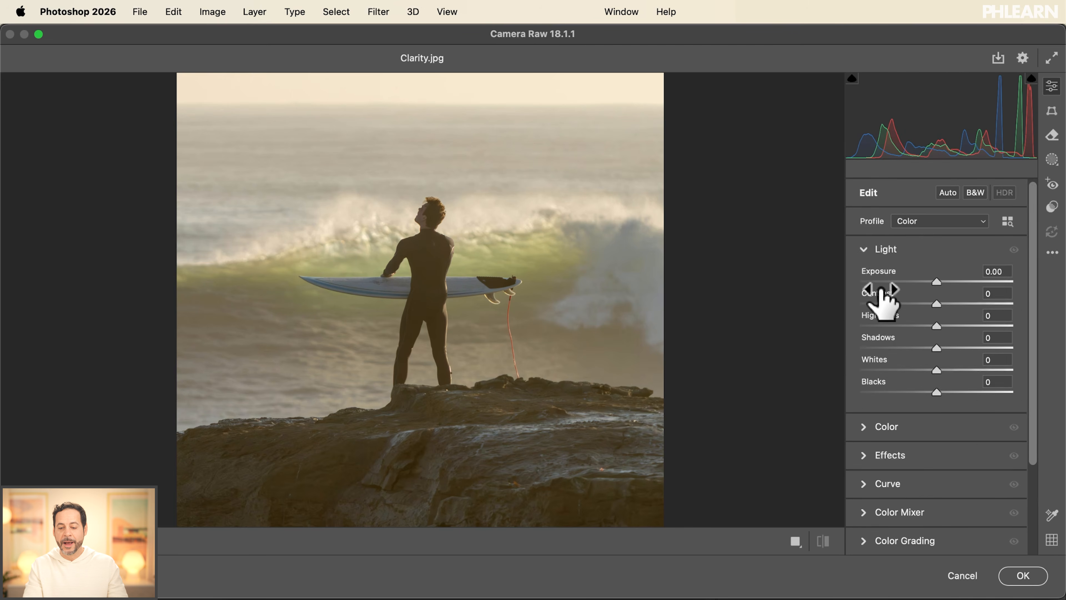
{"action": "left_click", "coordinate": [864, 249]}
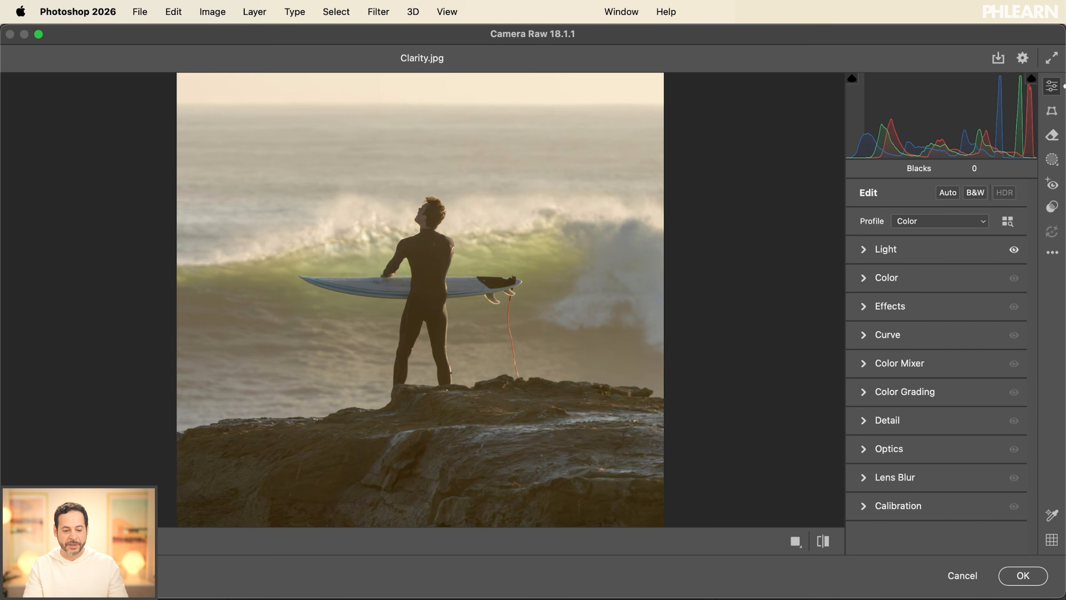
- Deepen the photo's darkest tones by setting Blacks to -66
{"action": "left_click_drag", "start_coordinate": [847, 121], "coordinate": [858, 122]}
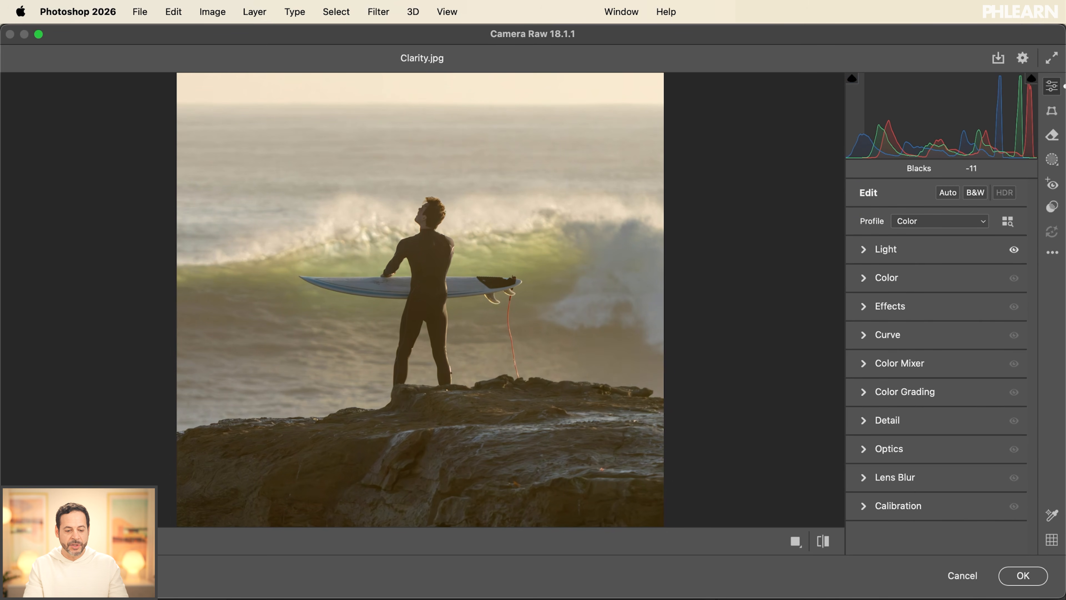
{"action": "left_click_drag", "start_coordinate": [847, 121], "coordinate": [846, 122]}
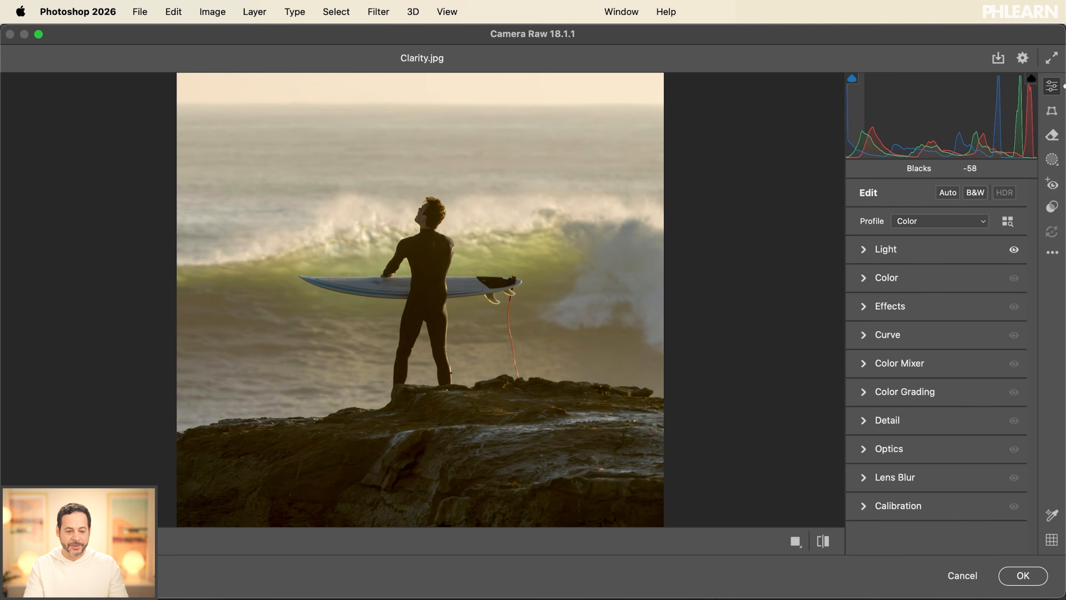
{"action": "left_click_drag", "start_coordinate": [846, 121], "coordinate": [858, 122]}
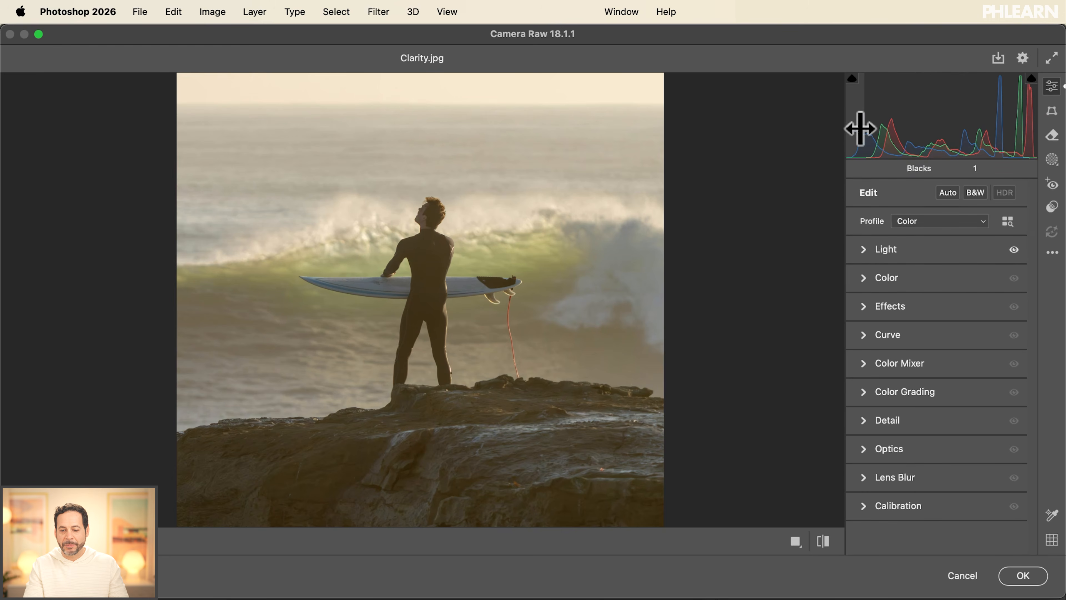
{"action": "left_click_drag", "start_coordinate": [883, 129], "coordinate": [876, 129]}
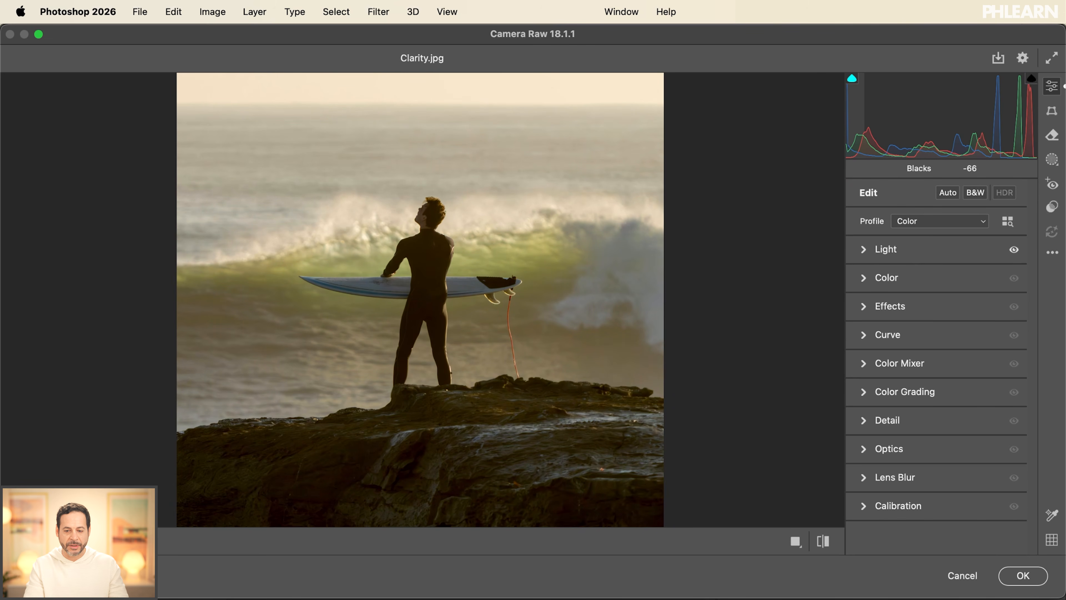
- Brighten the photo's remaining tones by setting Shadows to 15, raising Exposure slightly and setting Whites to 20
{"action": "left_click_drag", "start_coordinate": [886, 126], "coordinate": [897, 126]}
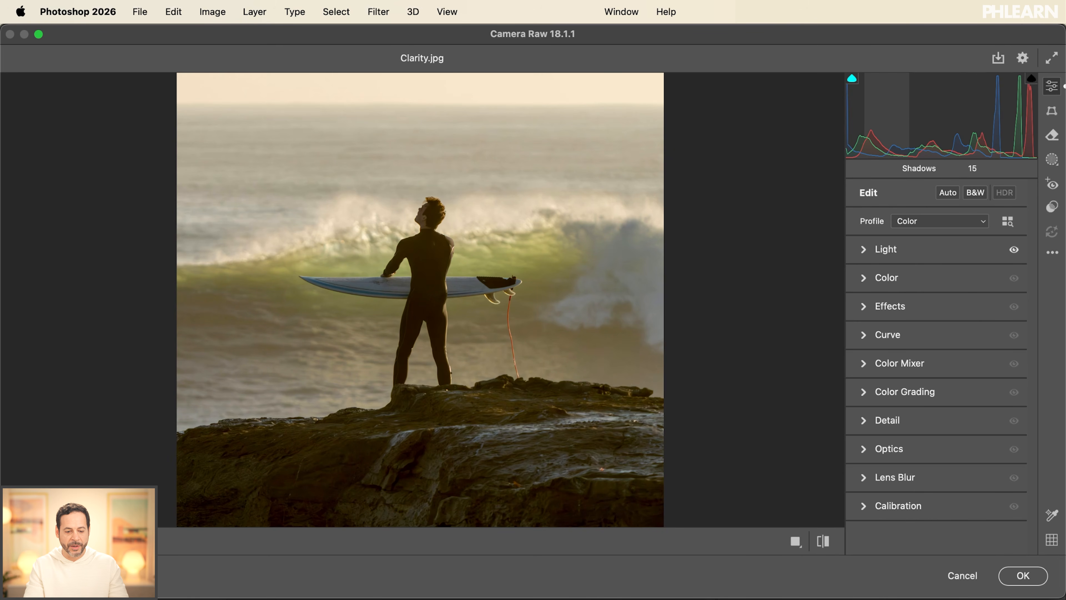
{"action": "left_click_drag", "start_coordinate": [940, 126], "coordinate": [948, 126]}
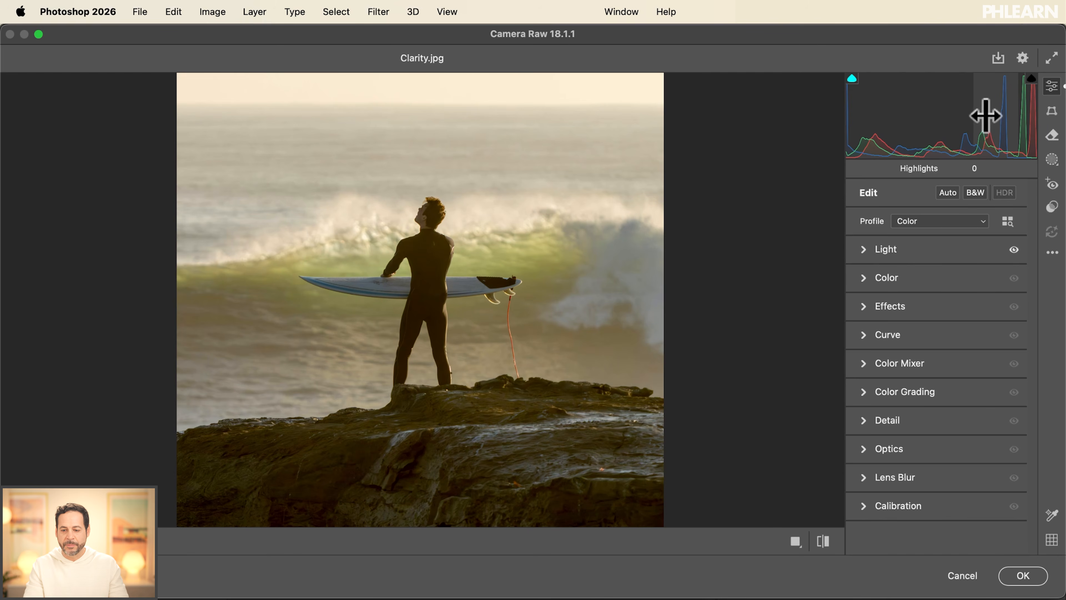
{"action": "left_click_drag", "start_coordinate": [994, 126], "coordinate": [1032, 115]}
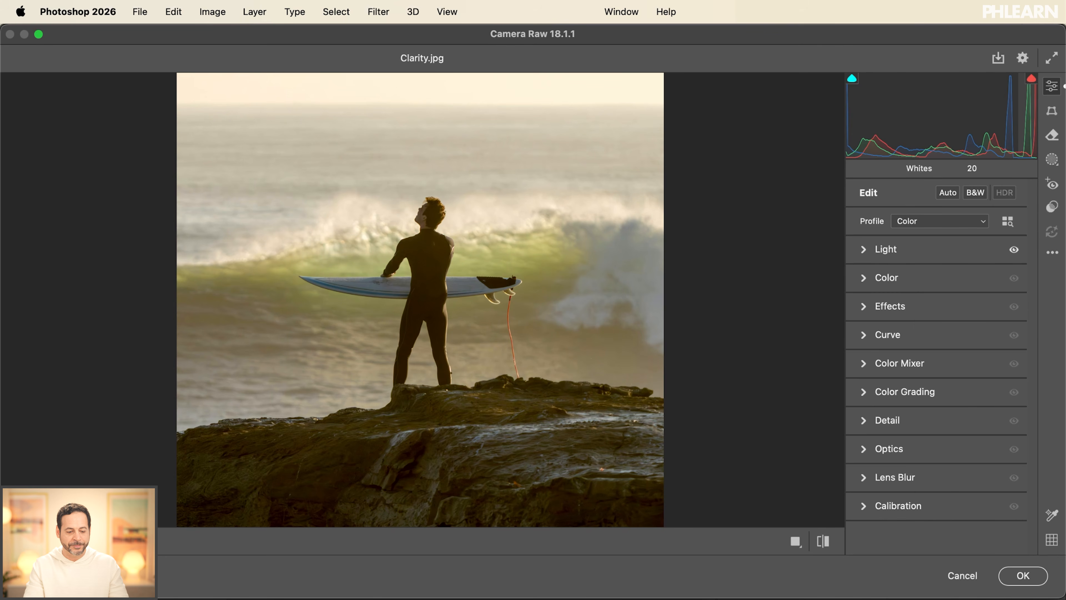
- Fit the whole photo in view and compare the default settings with the current tonal adjustments
{"action": "key", "text": "super+minus"}
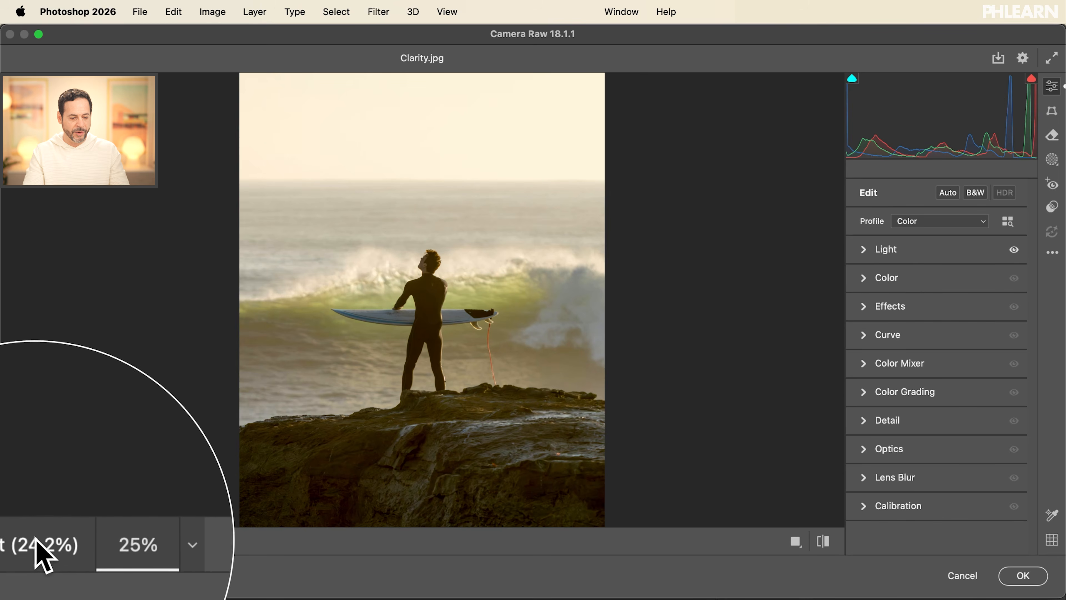
{"action": "left_click", "coordinate": [24, 541]}
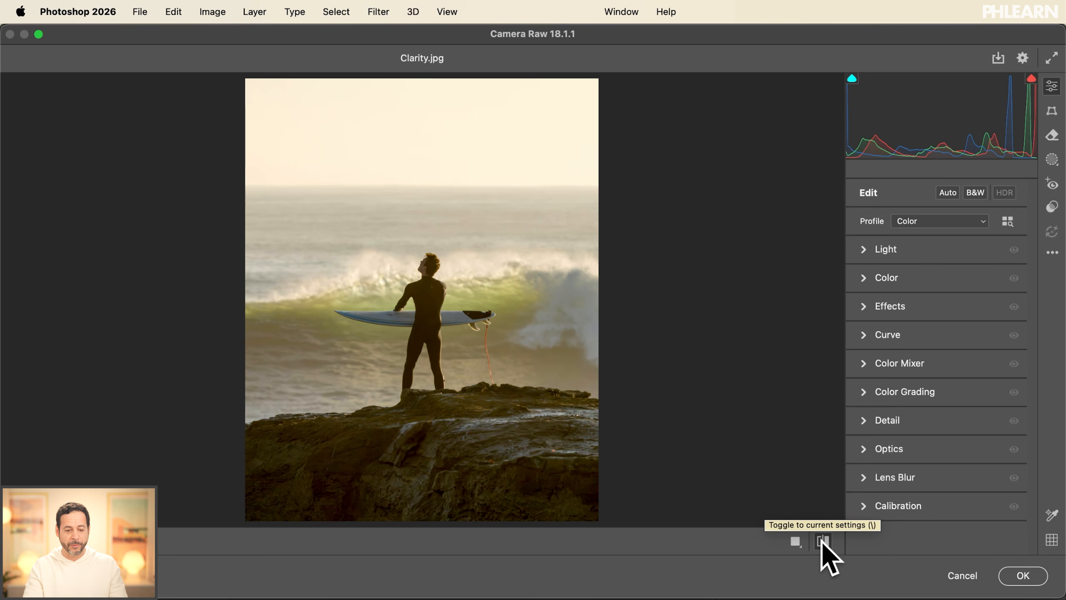
{"action": "left_click", "coordinate": [823, 542]}
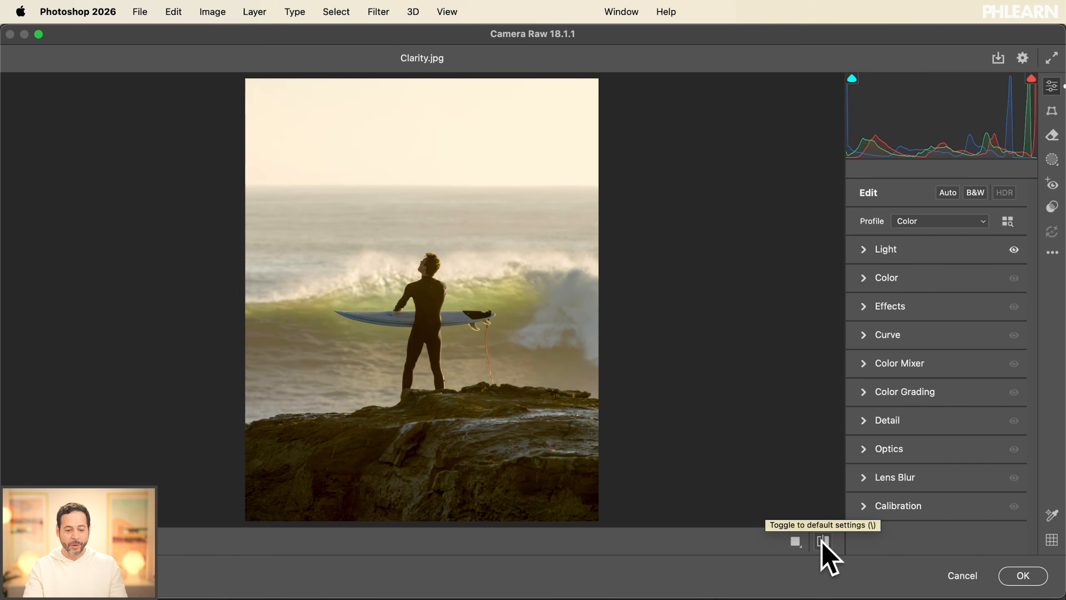
{"action": "left_click", "coordinate": [822, 541]}
{"action": "left_click", "coordinate": [823, 541]}
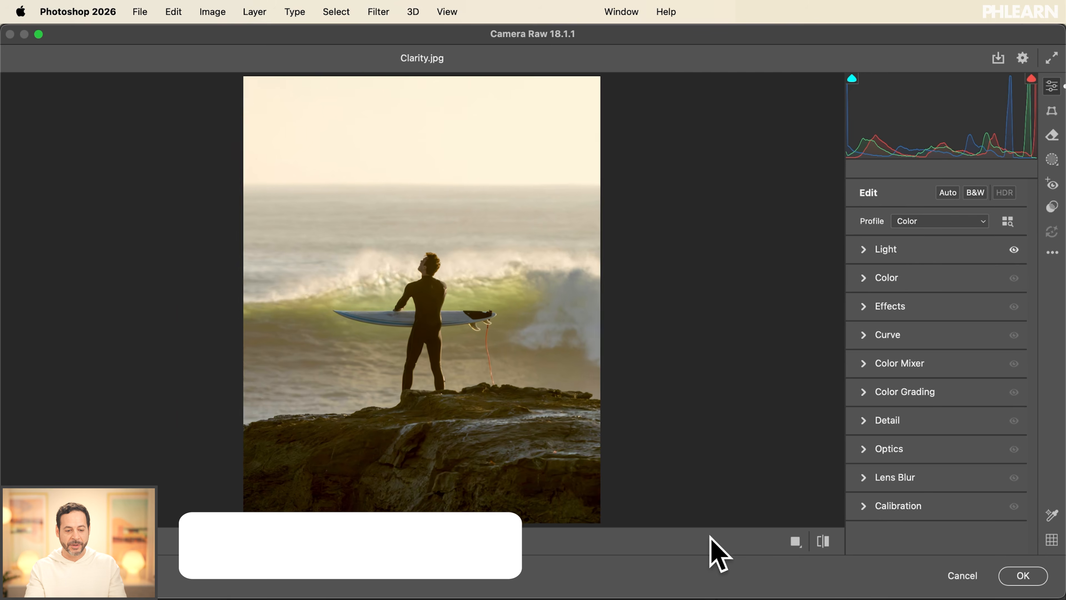
- Create separate landscape masks for Water and Natural Ground, and add a Subject mask for the surfer
{"action": "key", "text": "super+plus"}
{"action": "left_click_drag", "start_coordinate": [602, 448], "coordinate": [592, 359]}
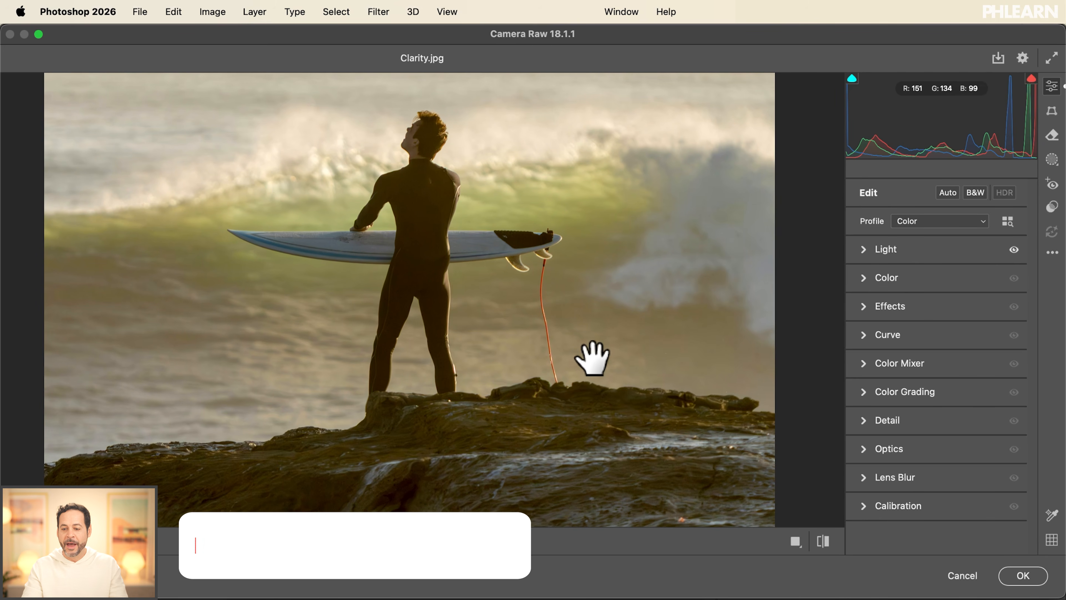
{"action": "left_click", "coordinate": [1051, 160]}
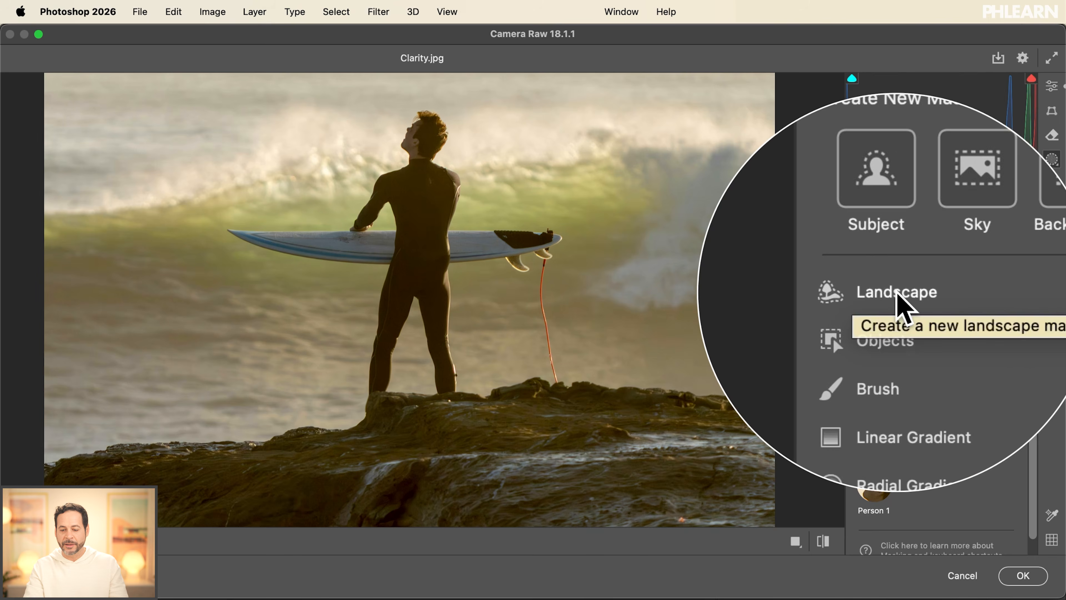
{"action": "left_click", "coordinate": [908, 294]}
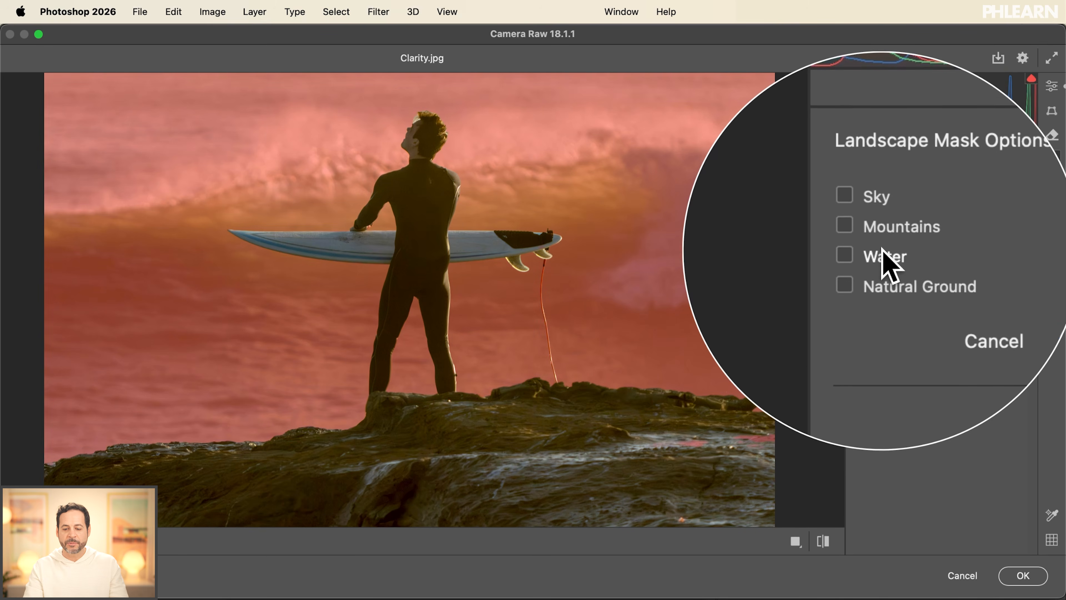
{"action": "left_click", "coordinate": [883, 251]}
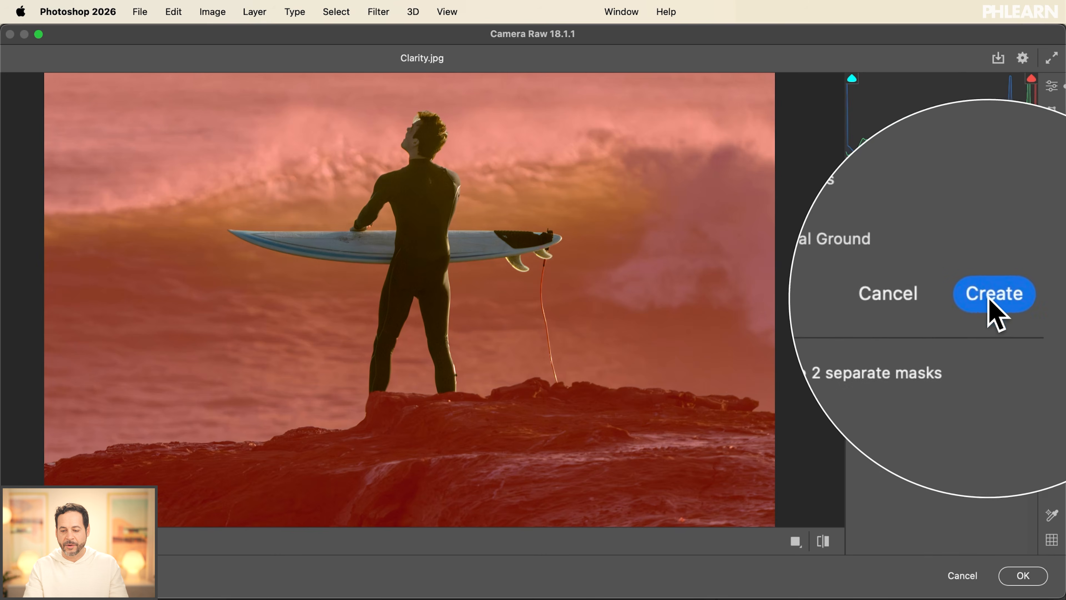
{"action": "left_click", "coordinate": [988, 298]}
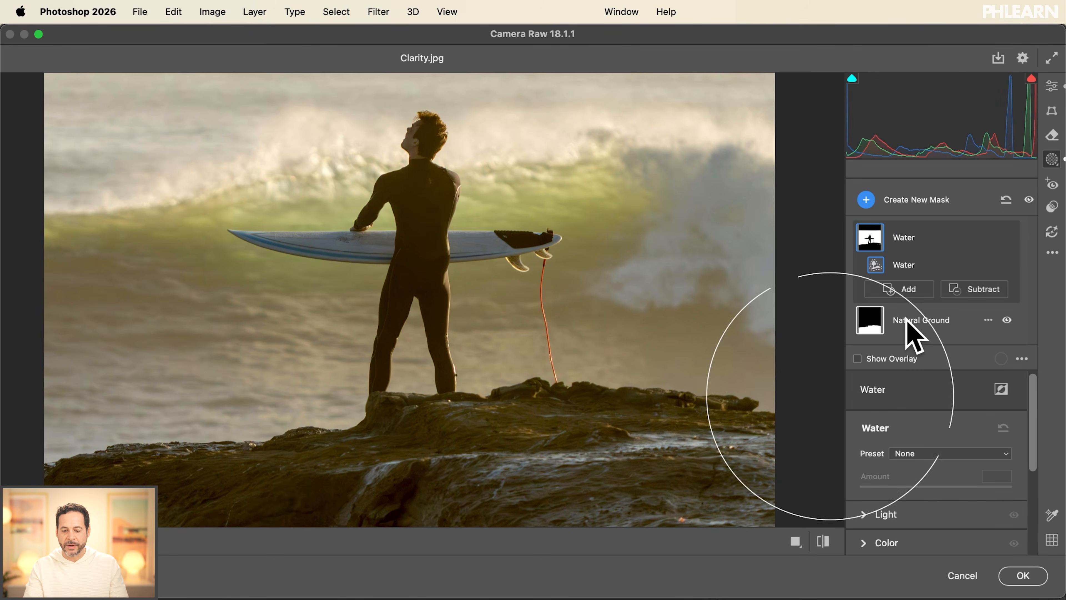
{"action": "left_click", "coordinate": [898, 205]}
{"action": "left_click", "coordinate": [794, 214]}
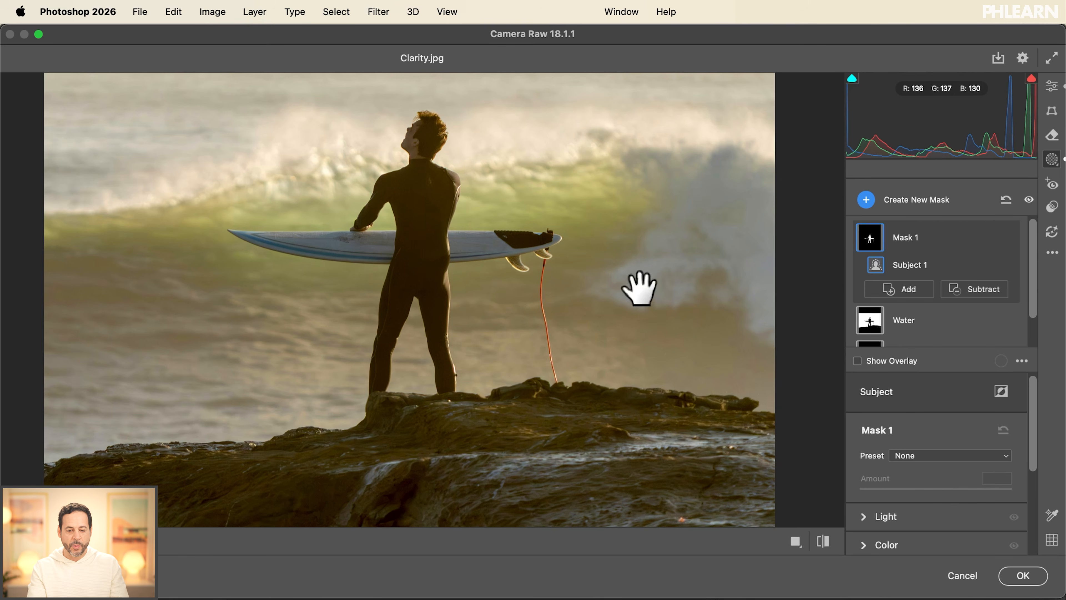
- On the Natural Ground mask, set Clarity to +32 and Texture to +13 to bring out the rocks
{"action": "key", "text": "super+minus"}
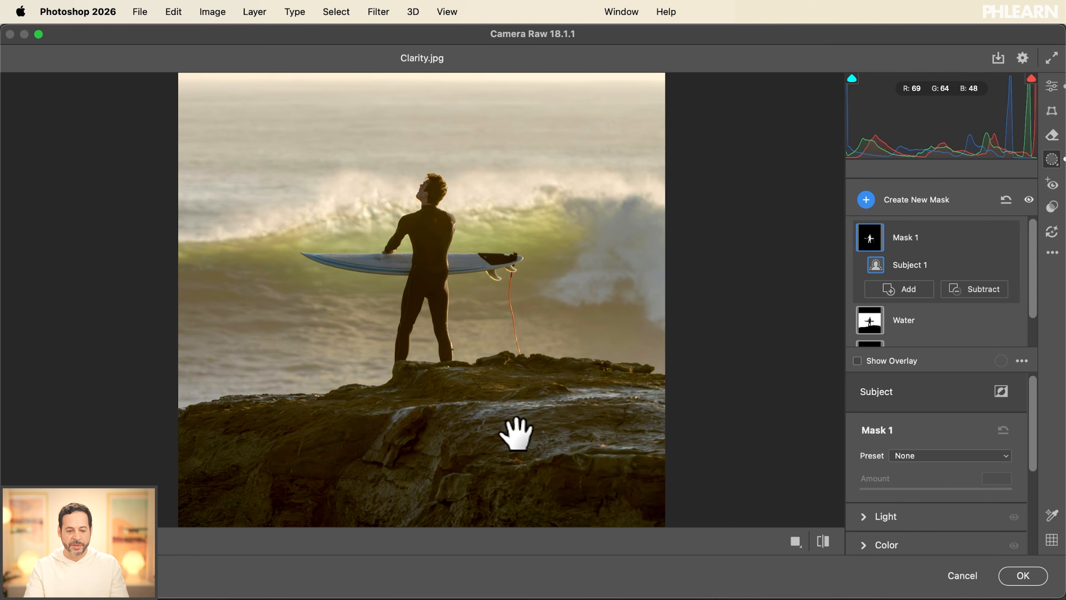
{"action": "left_click_drag", "start_coordinate": [517, 433], "coordinate": [507, 417]}
{"action": "scroll", "coordinate": [927, 318], "scroll_direction": "down", "scroll_amount": 2}
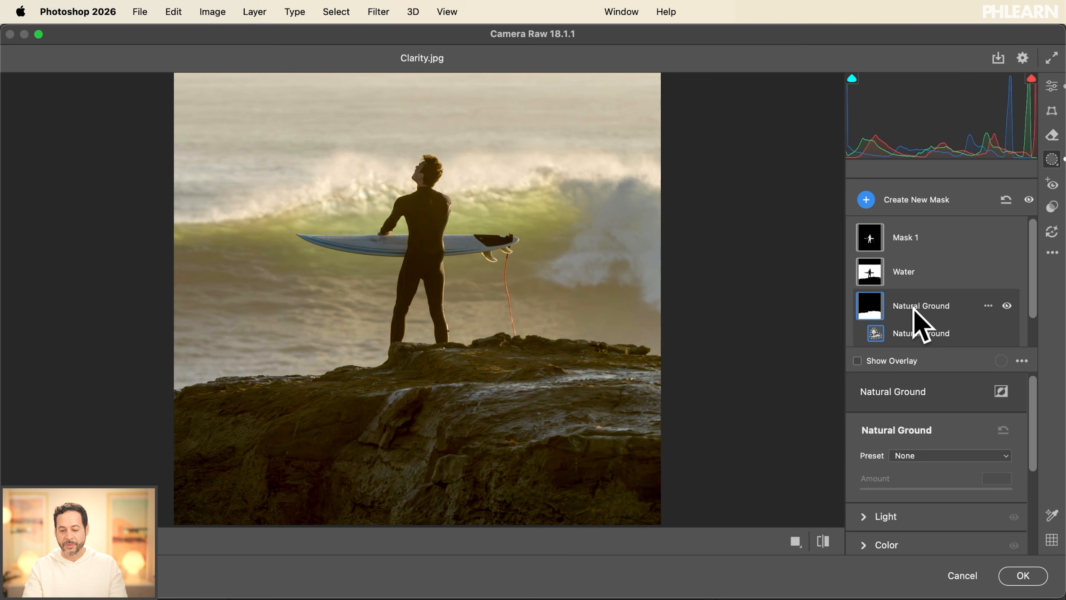
{"action": "scroll", "coordinate": [883, 395], "scroll_direction": "down", "scroll_amount": 3}
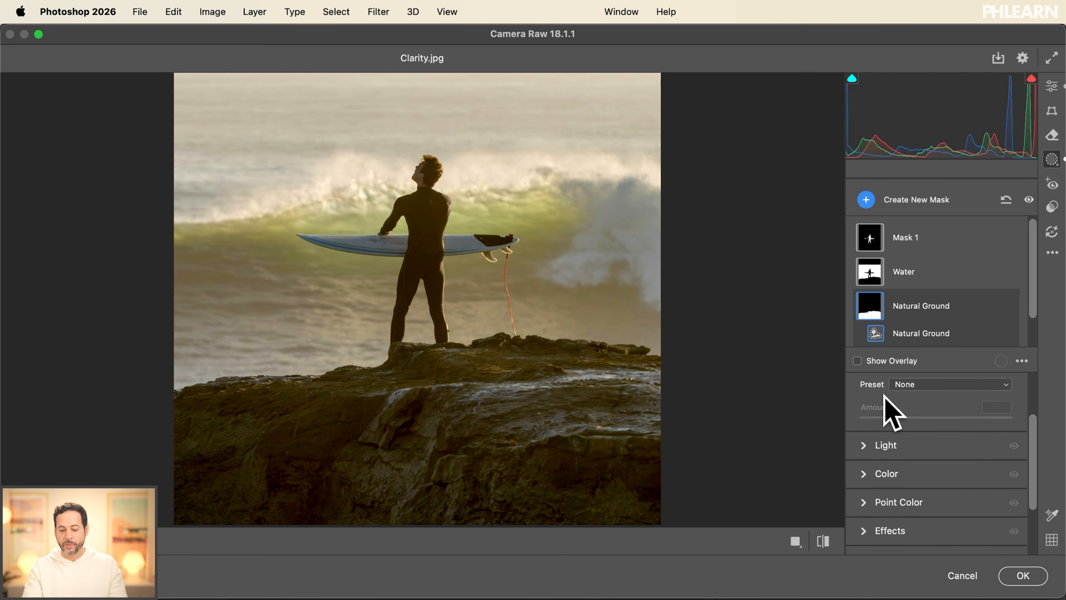
{"action": "scroll", "coordinate": [883, 395], "scroll_direction": "down", "scroll_amount": 3}
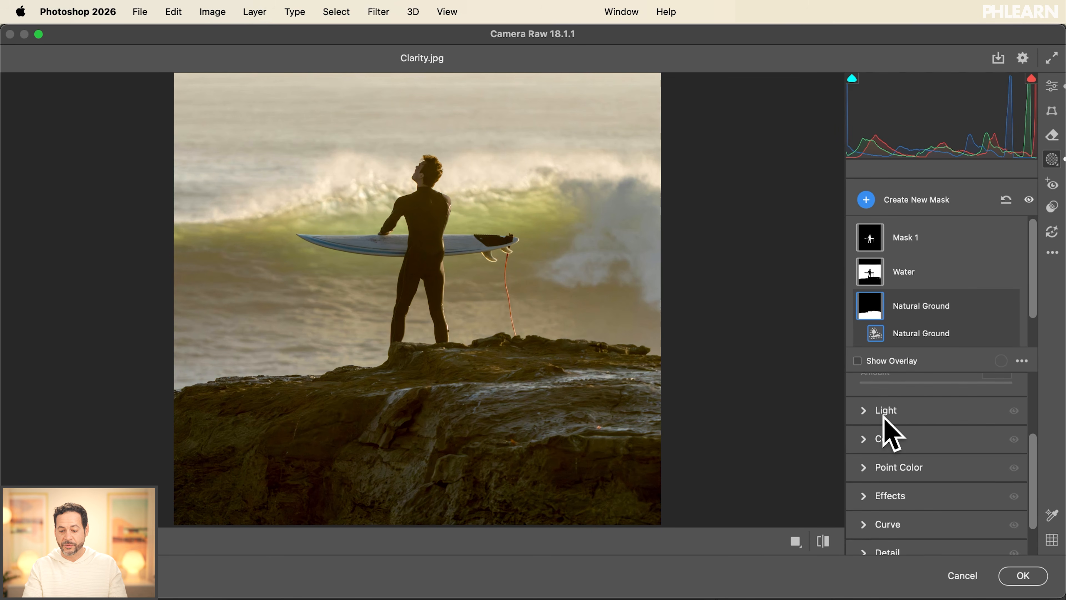
{"action": "scroll", "coordinate": [884, 417], "scroll_direction": "up", "scroll_amount": 4}
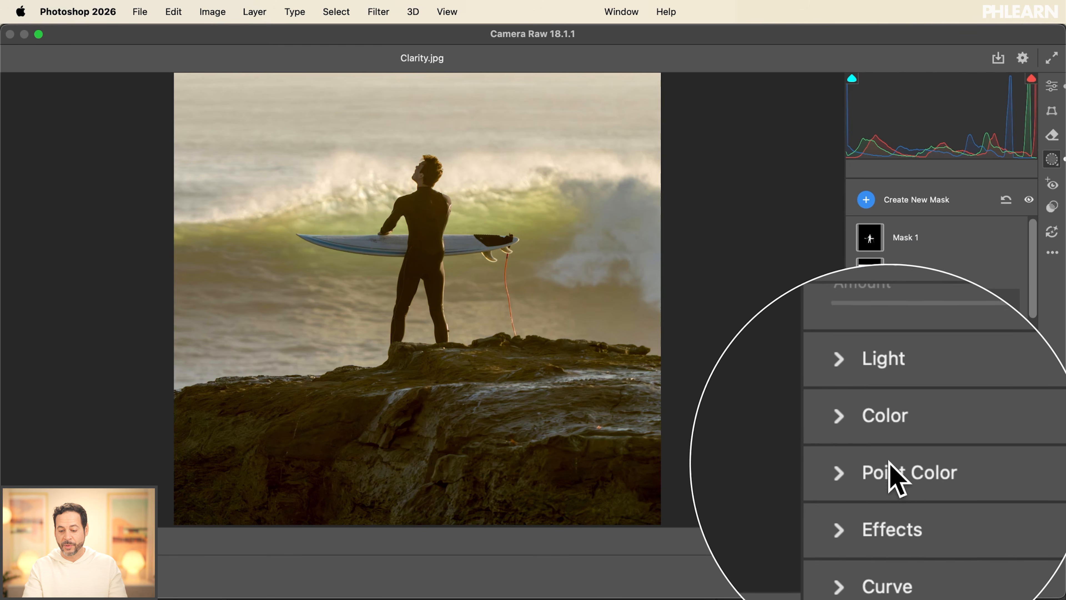
{"action": "left_click", "coordinate": [873, 502]}
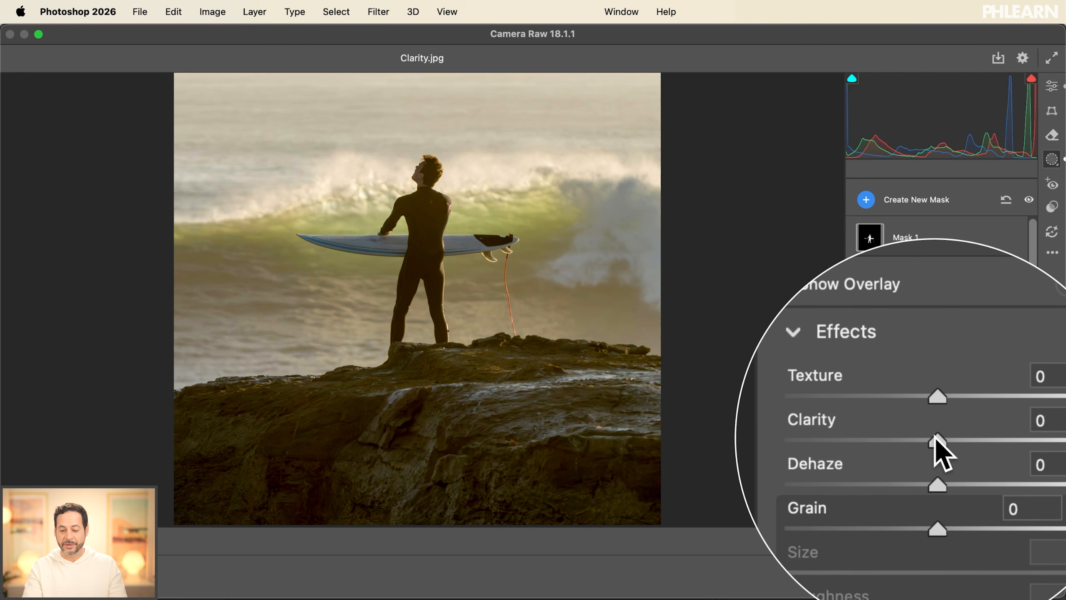
{"action": "left_click_drag", "start_coordinate": [954, 433], "coordinate": [936, 431]}
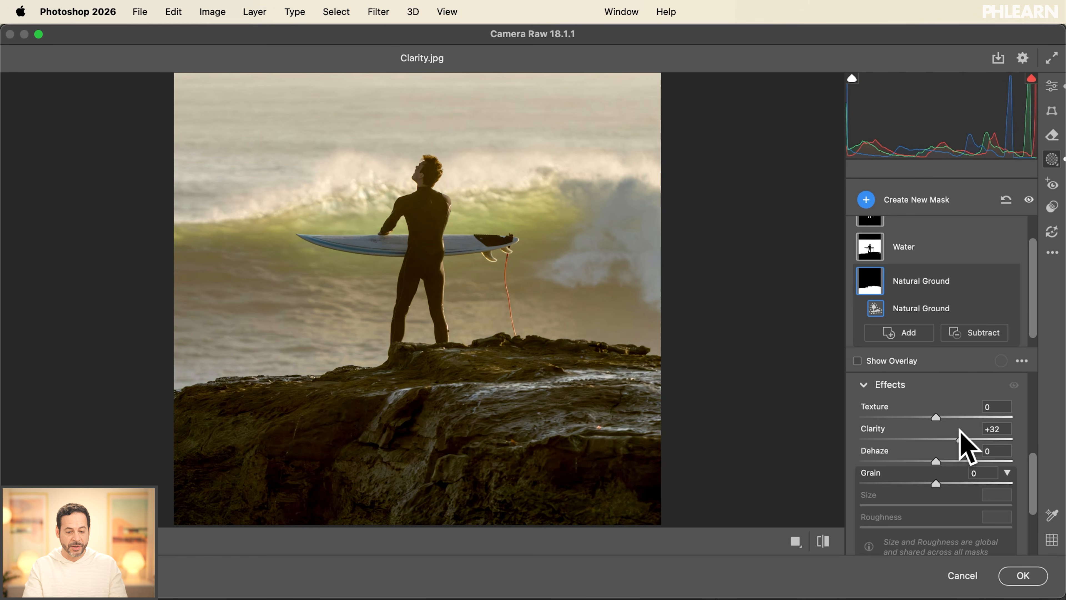
{"action": "mouse_move", "coordinate": [939, 429]}
{"action": "left_mouse_down"}
{"action": "mouse_move", "coordinate": [966, 429]}
{"action": "mouse_move", "coordinate": [931, 426]}
{"action": "mouse_move", "coordinate": [966, 425]}
{"action": "mouse_move", "coordinate": [956, 425]}
{"action": "left_mouse_up"}
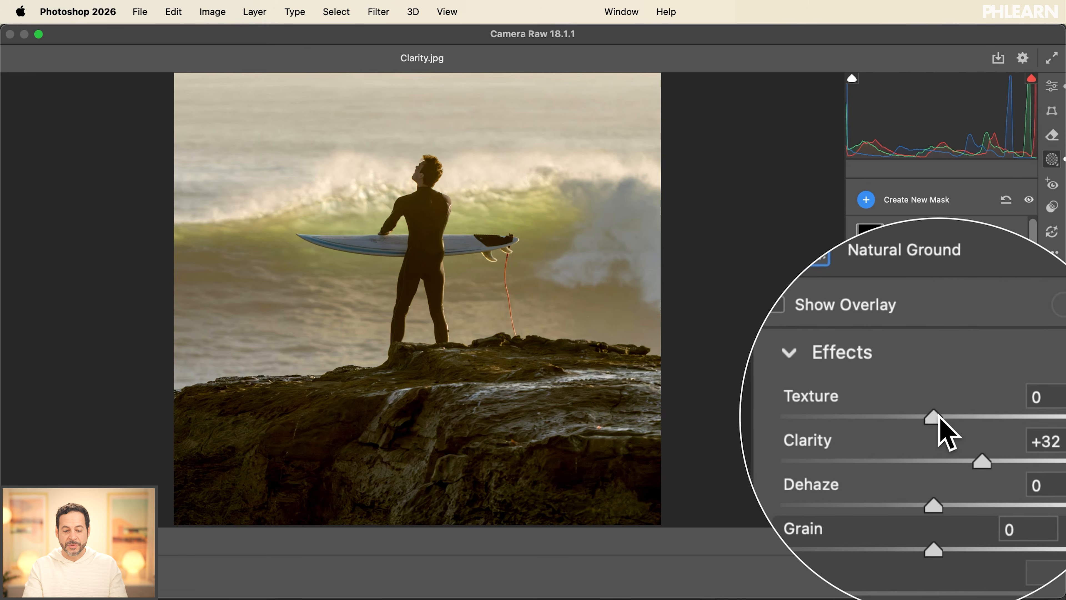
{"action": "left_click_drag", "start_coordinate": [936, 419], "coordinate": [950, 418]}
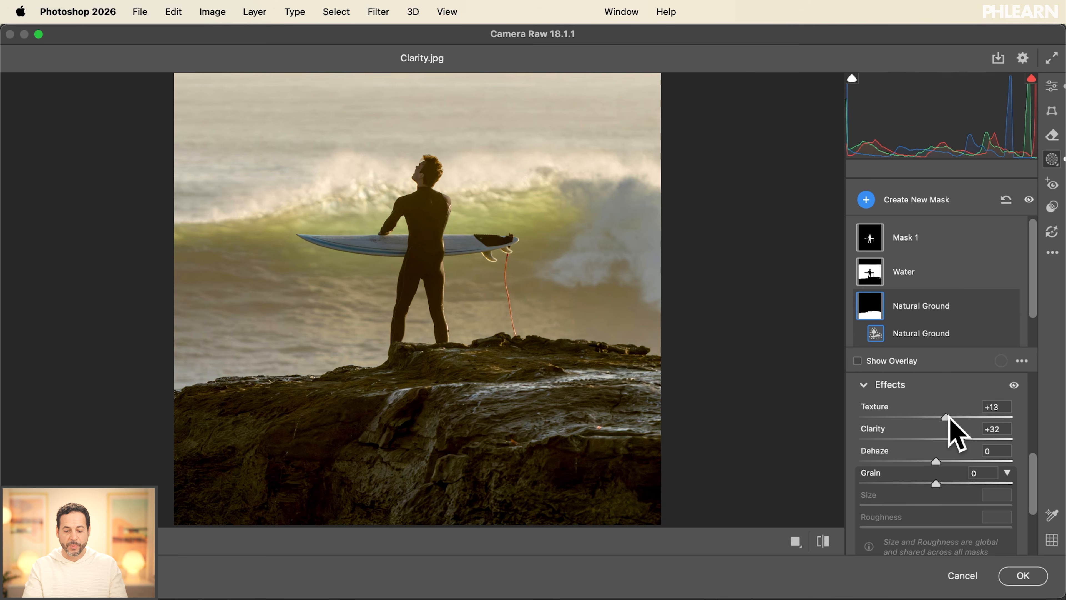
- Compare the rocks with and without the Natural Ground mask's effects
{"action": "left_click", "coordinate": [1014, 385]}
{"action": "left_click", "coordinate": [1015, 385]}
{"action": "left_click", "coordinate": [1014, 385]}
{"action": "left_click", "coordinate": [1015, 385]}
{"action": "left_click", "coordinate": [1015, 385]}
{"action": "left_click", "coordinate": [1015, 385]}
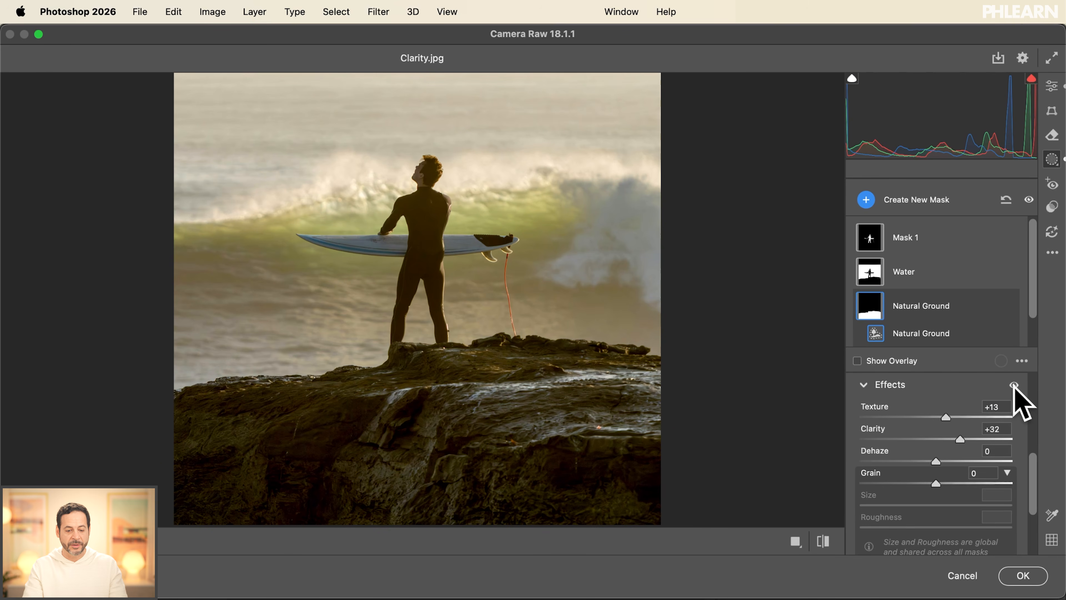
{"action": "left_click", "coordinate": [1014, 385]}
{"action": "left_click", "coordinate": [1014, 385]}
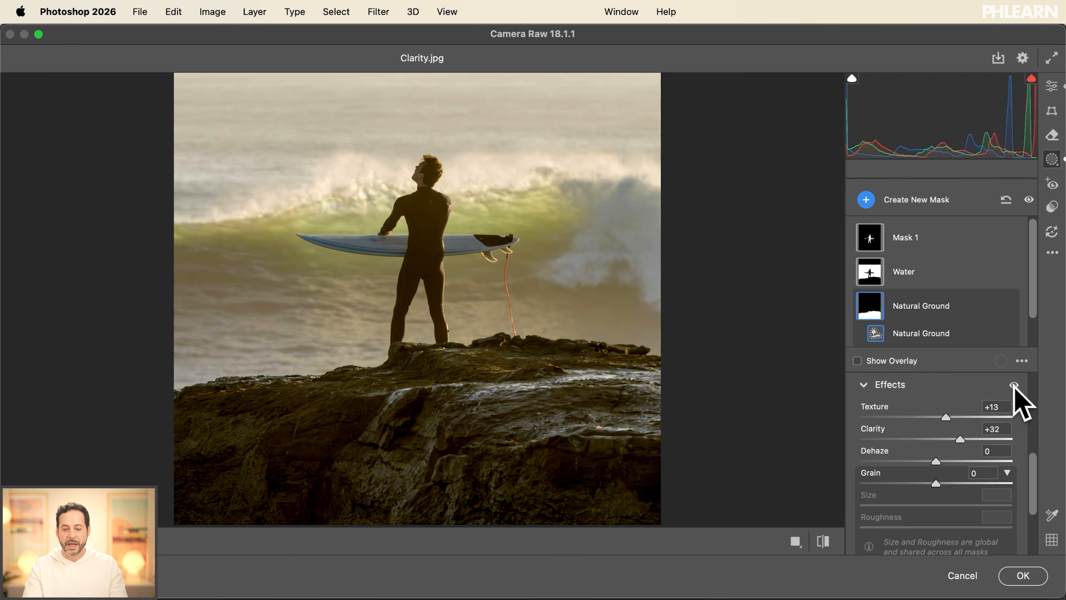
- On the surfer's subject mask, set Clarity to +51 and Texture to +29 to bring out the wetsuit and surfboard
{"action": "left_click", "coordinate": [911, 242]}
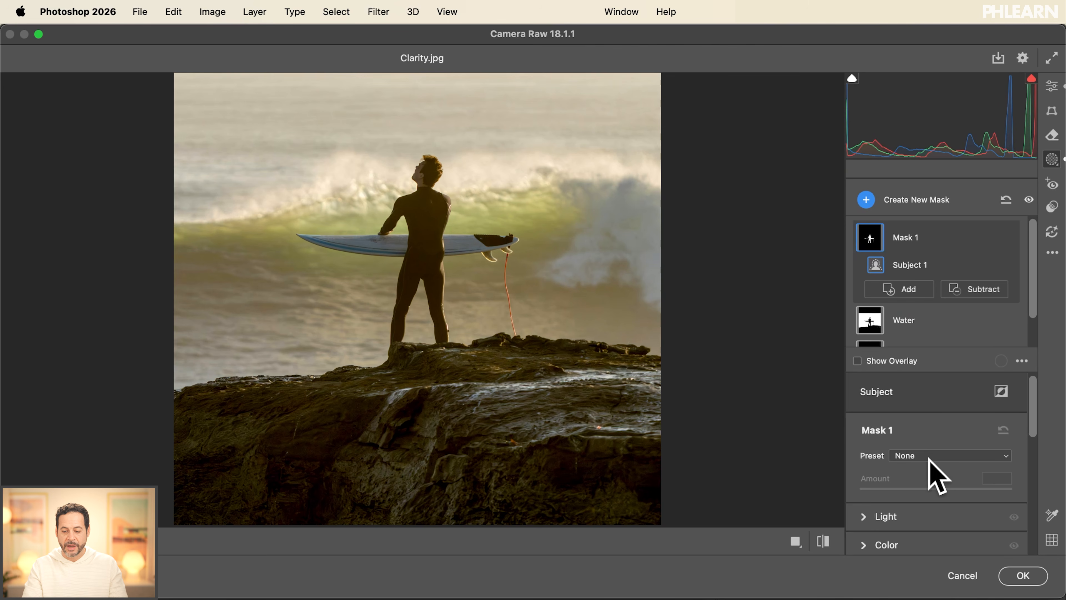
{"action": "scroll", "coordinate": [934, 477], "scroll_direction": "down", "scroll_amount": 5}
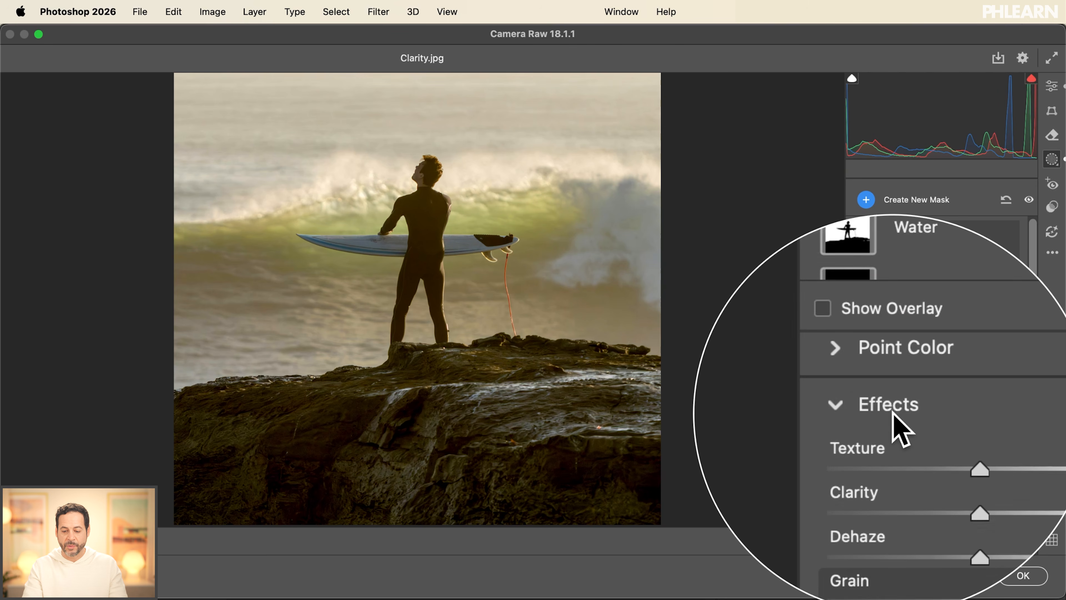
{"action": "mouse_move", "coordinate": [937, 464]}
{"action": "left_mouse_down"}
{"action": "mouse_move", "coordinate": [921, 463]}
{"action": "mouse_move", "coordinate": [950, 459]}
{"action": "left_mouse_up"}
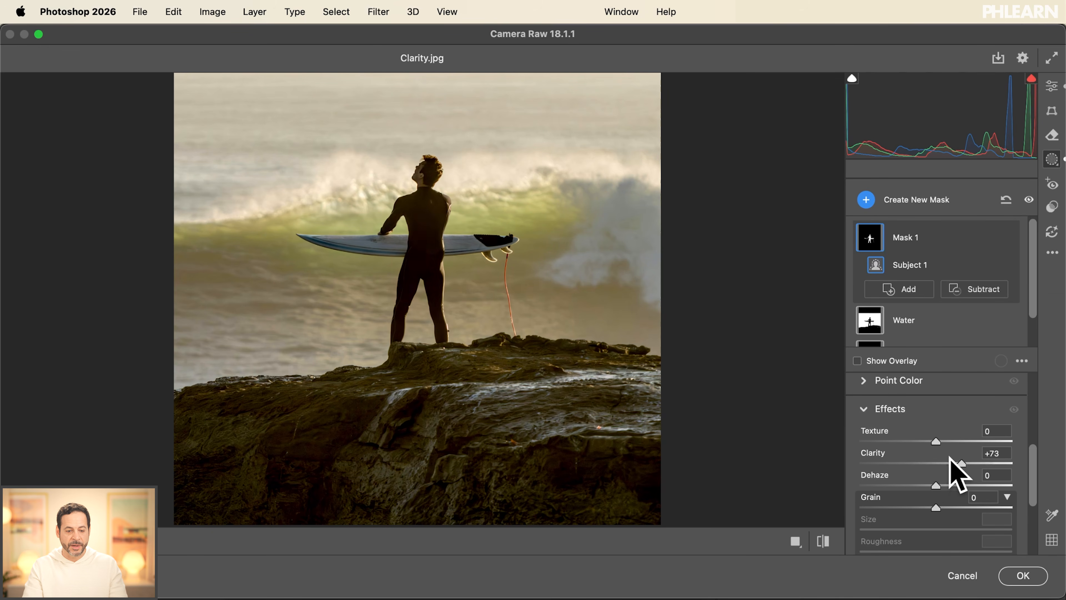
{"action": "key", "text": "super+plus"}
{"action": "key", "text": "super+plus"}
{"action": "left_click_drag", "start_coordinate": [674, 260], "coordinate": [672, 373]}
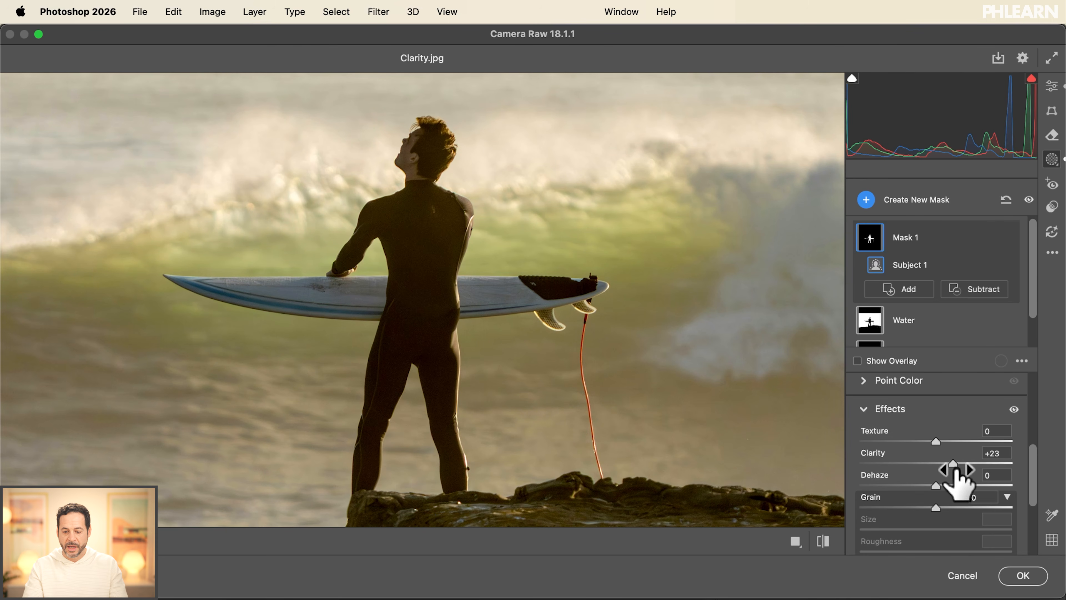
{"action": "mouse_move", "coordinate": [950, 464]}
{"action": "left_mouse_down"}
{"action": "mouse_move", "coordinate": [959, 473]}
{"action": "mouse_move", "coordinate": [939, 469]}
{"action": "mouse_move", "coordinate": [1007, 452]}
{"action": "mouse_move", "coordinate": [947, 450]}
{"action": "mouse_move", "coordinate": [1020, 453]}
{"action": "mouse_move", "coordinate": [962, 453]}
{"action": "left_mouse_up"}
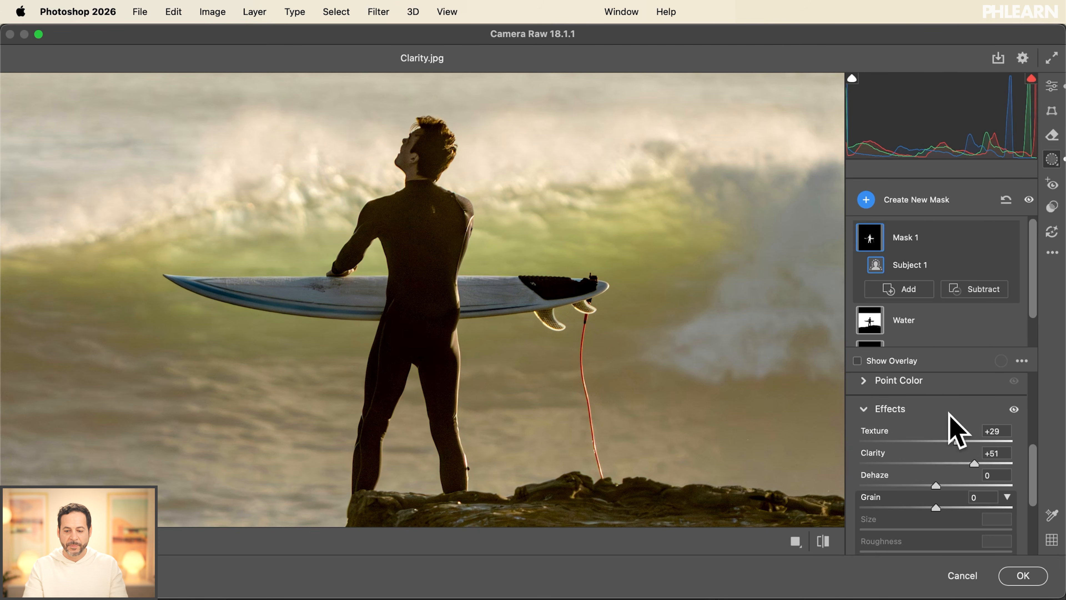
- On the Water mask, raise the color Saturation to +24
{"action": "left_click", "coordinate": [920, 320]}
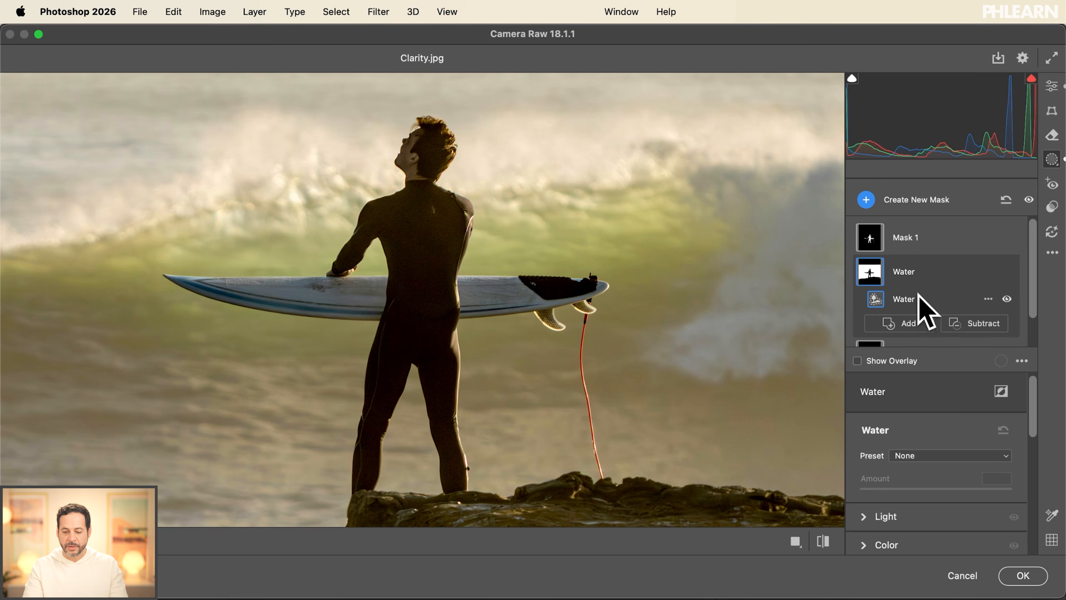
{"action": "scroll", "coordinate": [922, 393], "scroll_direction": "down", "scroll_amount": 3}
{"action": "left_click", "coordinate": [884, 483]}
{"action": "scroll", "coordinate": [870, 498], "scroll_direction": "down", "scroll_amount": 2}
{"action": "scroll", "coordinate": [866, 483], "scroll_direction": "down", "scroll_amount": 1}
{"action": "left_click_drag", "start_coordinate": [935, 497], "coordinate": [952, 498]}
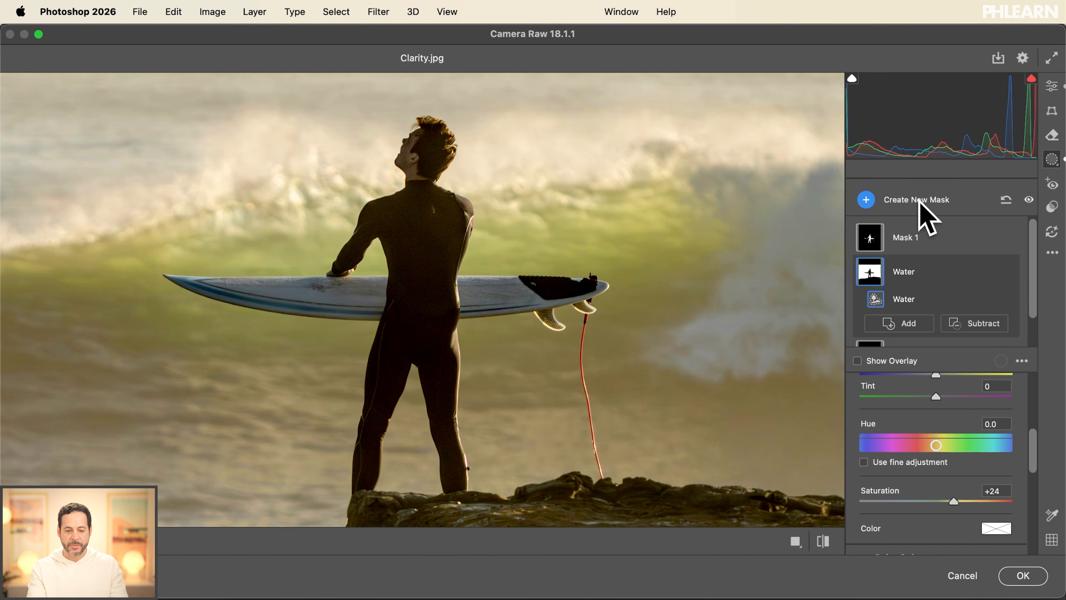
- Compare the whole photo with and without the effects of all masks
{"action": "key", "text": "super+0"}
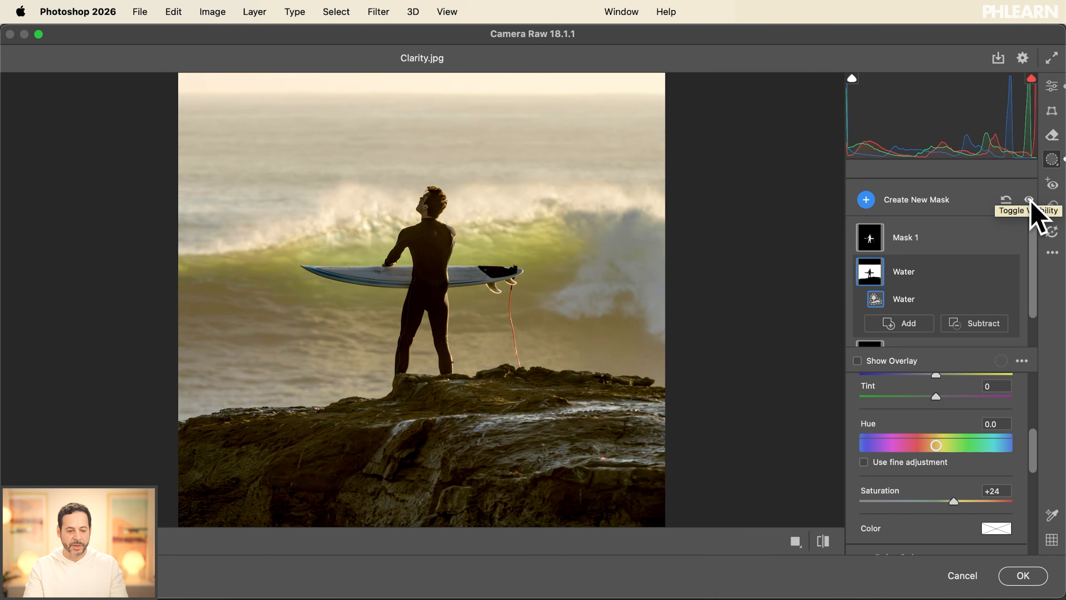
{"action": "left_click", "coordinate": [1029, 200]}
{"action": "left_click", "coordinate": [1028, 199]}
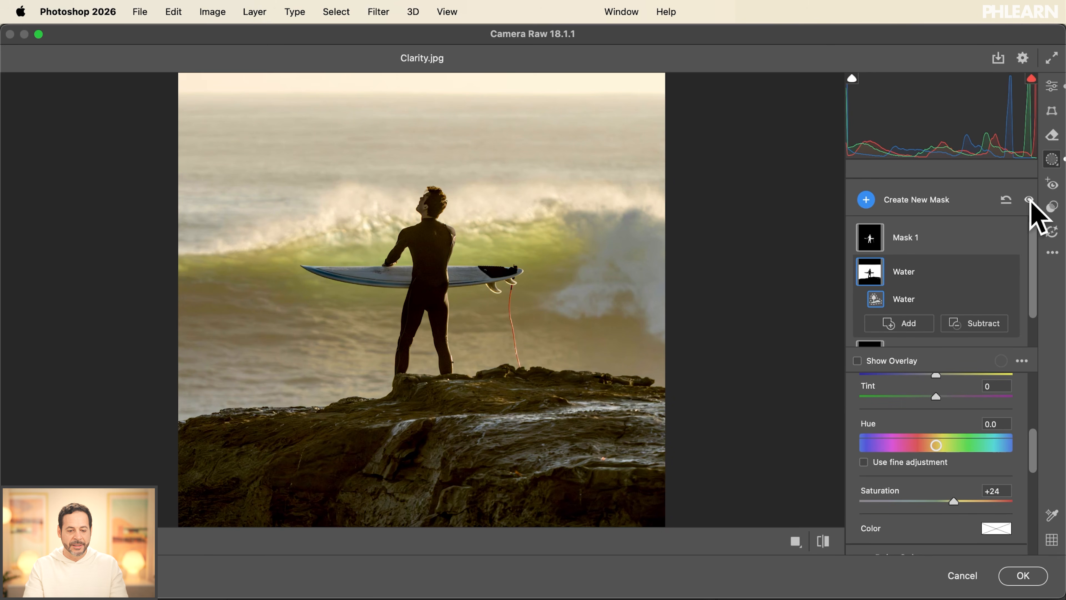
{"action": "left_click", "coordinate": [1028, 199]}
{"action": "left_click", "coordinate": [1028, 199]}
{"action": "left_click", "coordinate": [1029, 199]}
{"action": "left_click", "coordinate": [1029, 199]}
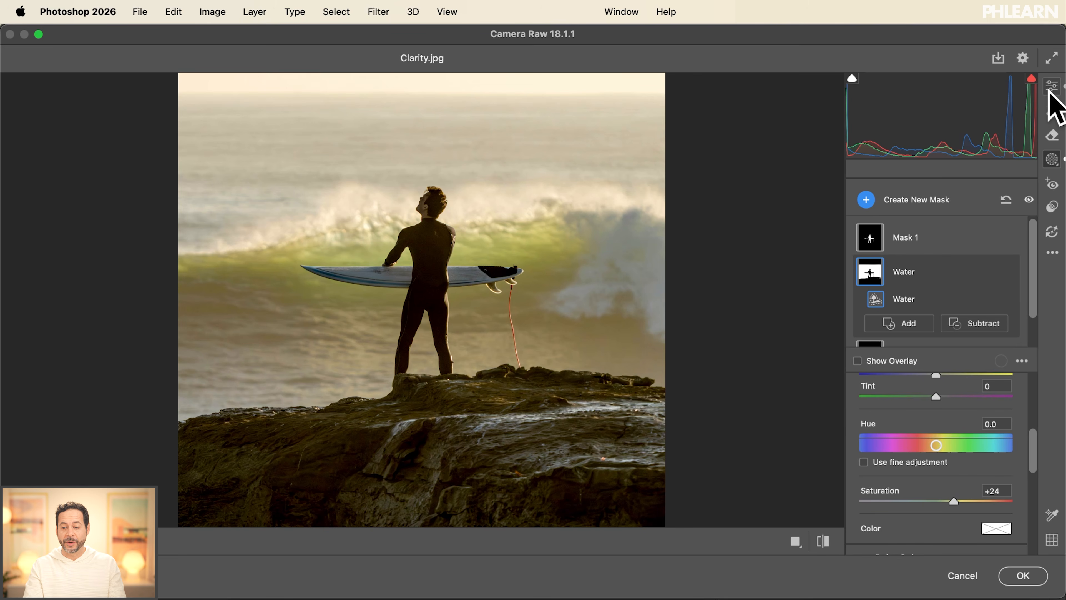
- Return to the general edit settings and commit the Camera Raw changes to the photo's layer
{"action": "left_click", "coordinate": [1050, 89]}
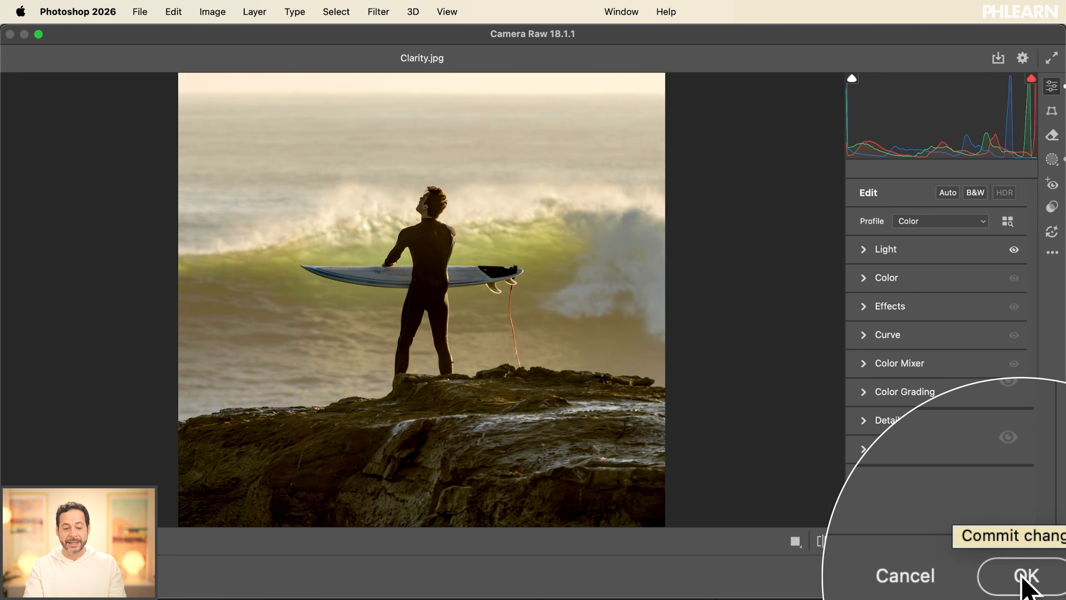
{"action": "left_click", "coordinate": [1024, 582]}
{"action": "key", "text": "super+0"}
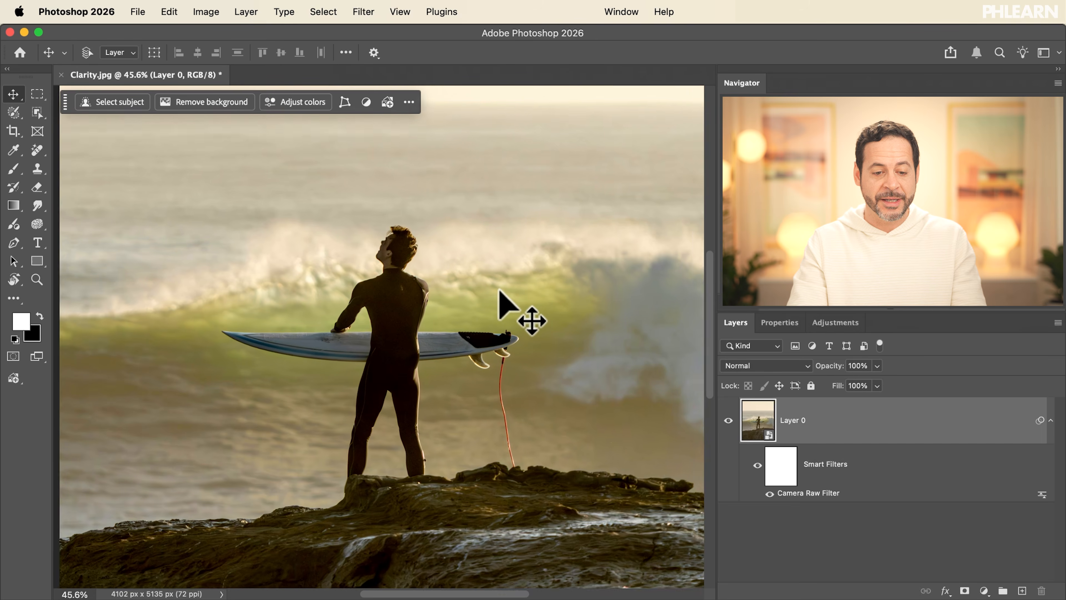
{"action": "key", "text": "super+plus"}
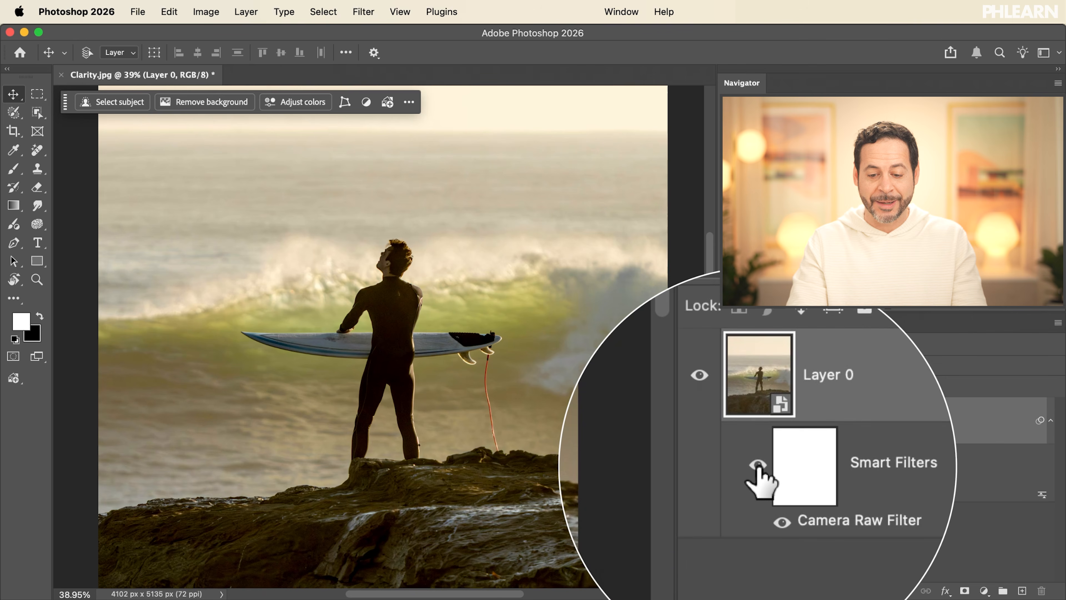
- Compare the photo before and after by toggling the visibility of Layer 0's smart filters, leaving them on
{"action": "left_click", "coordinate": [759, 468]}
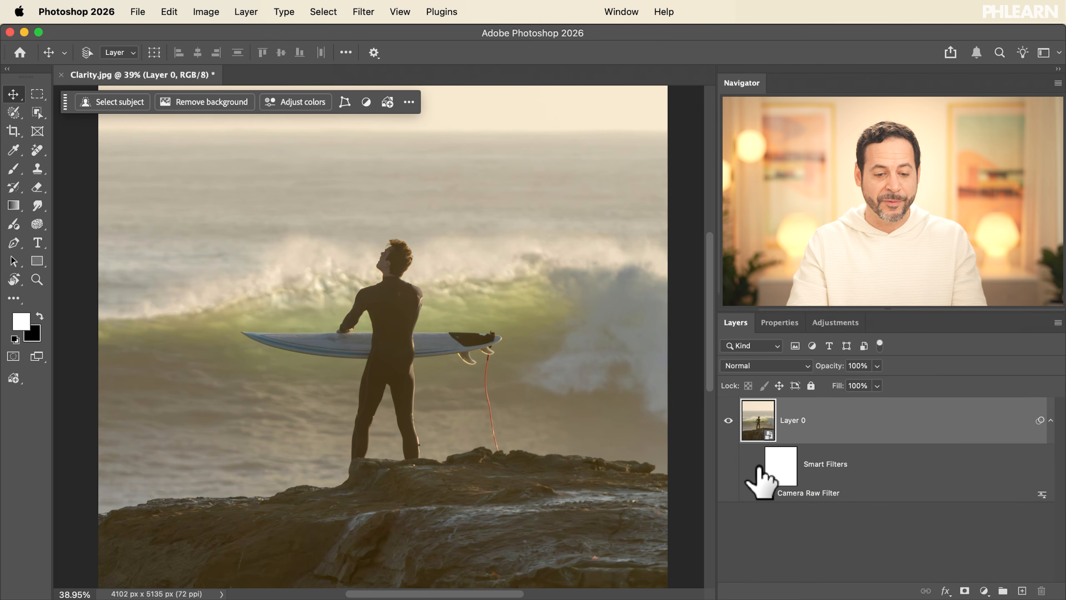
{"action": "left_click", "coordinate": [759, 467]}
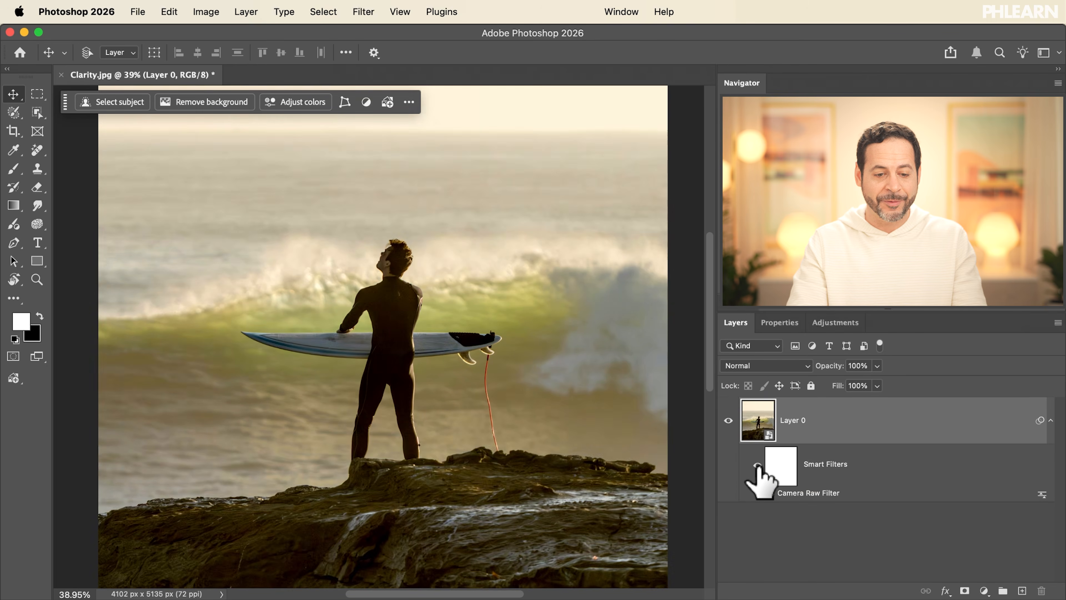
{"action": "scroll", "coordinate": [443, 438], "scroll_direction": "up", "scroll_amount": 5}
{"action": "scroll", "coordinate": [441, 435], "scroll_direction": "down", "scroll_amount": 6}
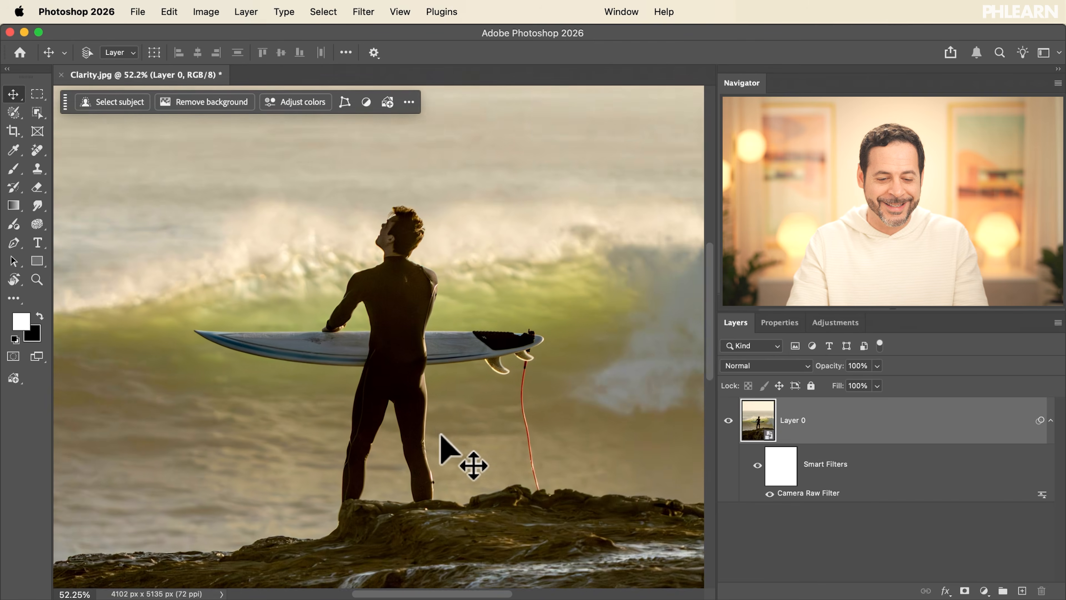
{"action": "scroll", "coordinate": [441, 436], "scroll_direction": "down", "scroll_amount": 2}
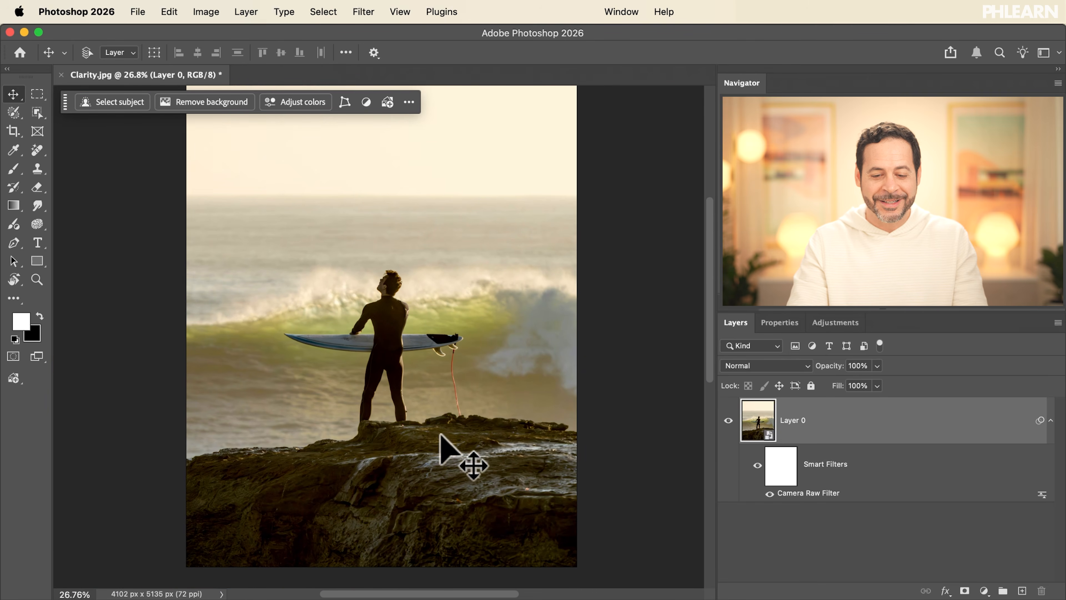
{"action": "left_click", "coordinate": [761, 463]}
{"action": "left_click", "coordinate": [758, 464]}
{"action": "scroll", "coordinate": [448, 353], "scroll_direction": "up", "scroll_amount": 3}
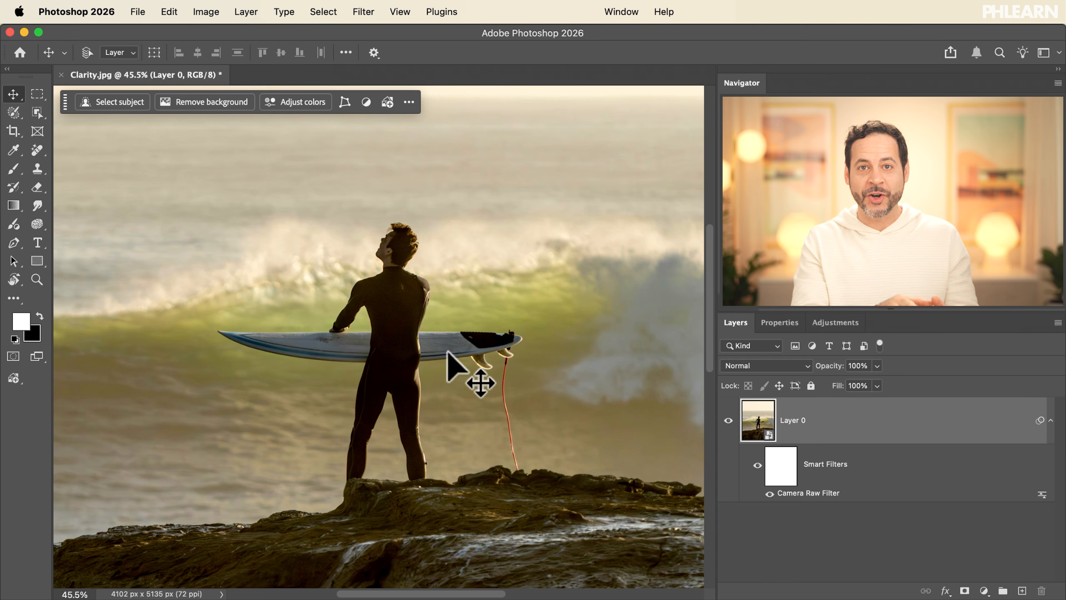